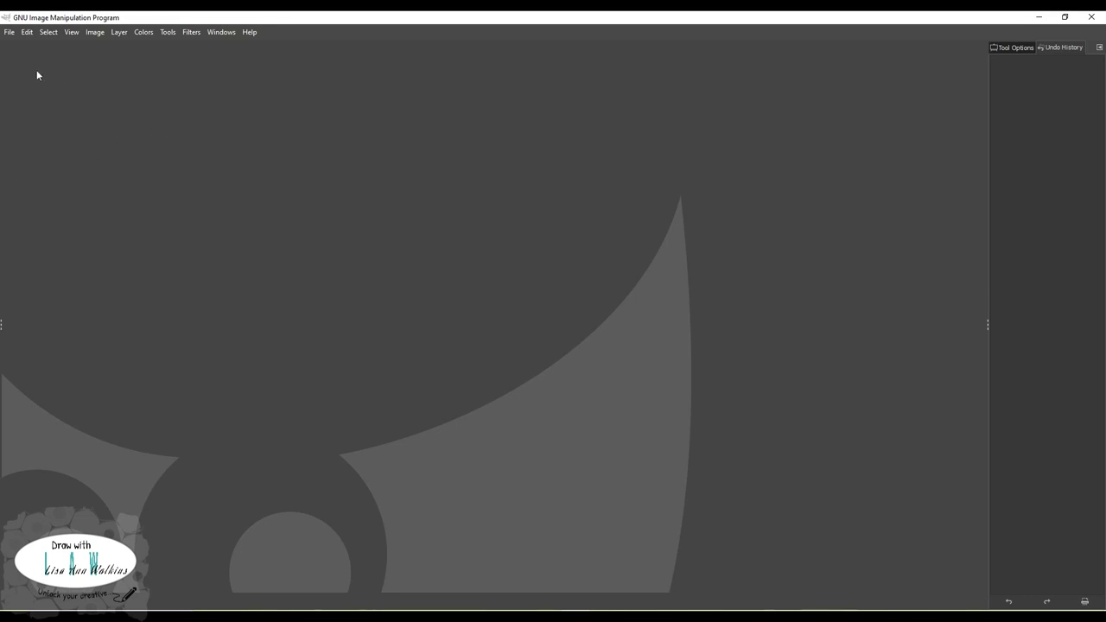
Step: Open the lion photo 1.JPG from the Gimp test folder
click(8, 33)
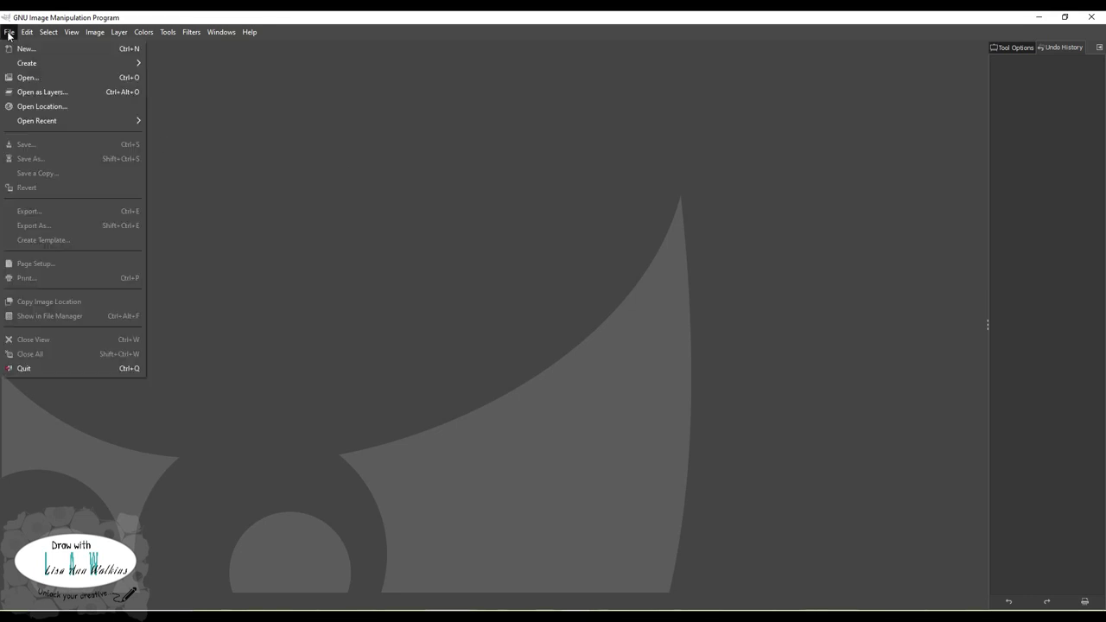
click(23, 78)
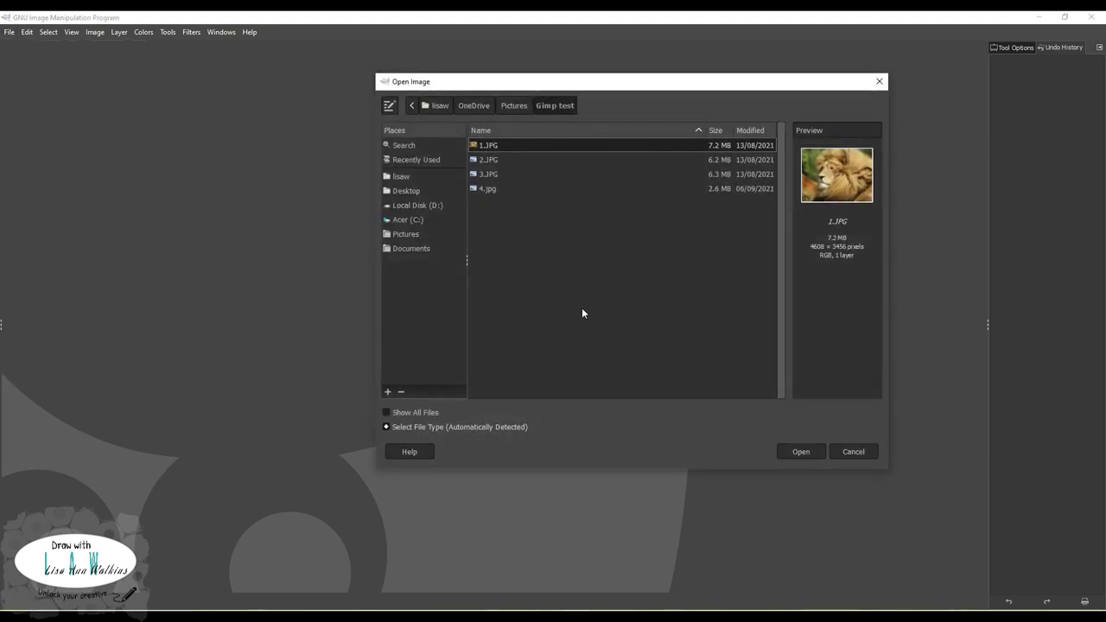
click(498, 161)
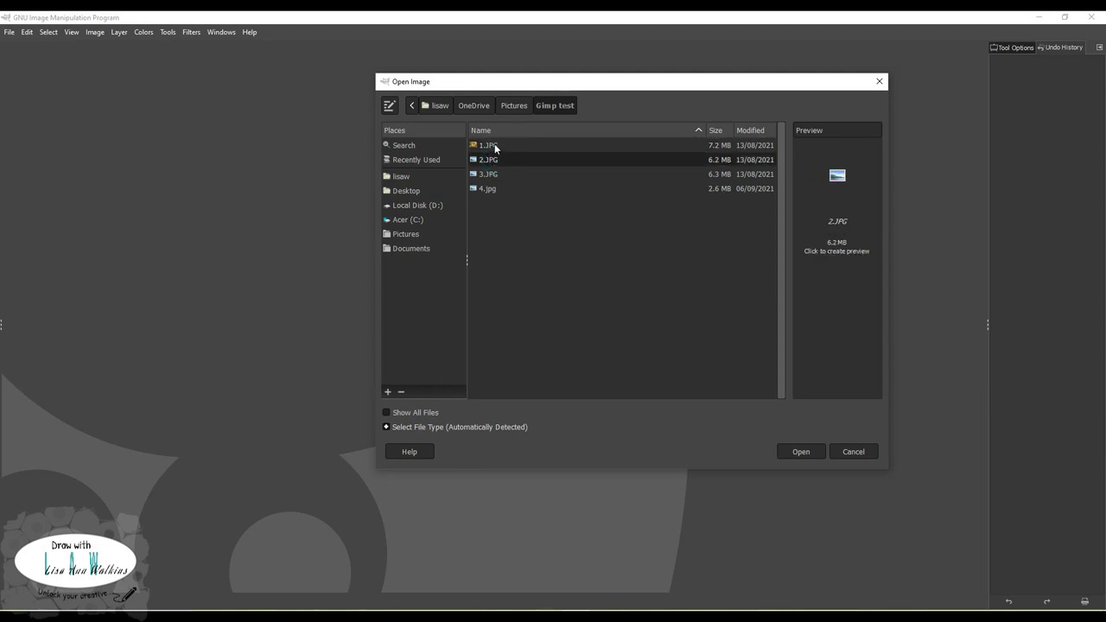
click(495, 146)
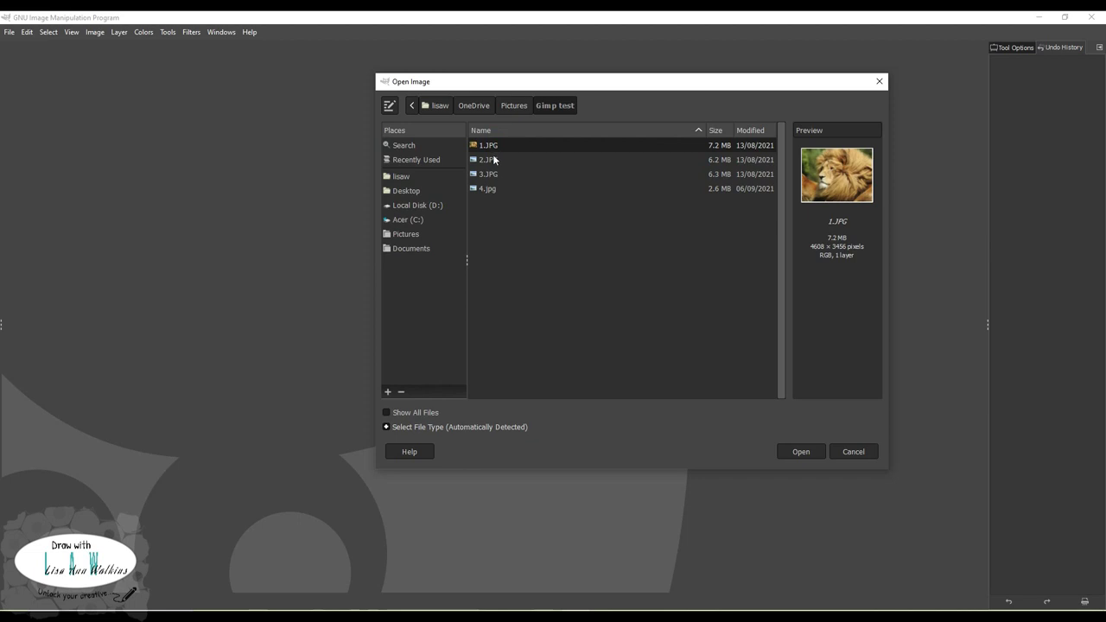
double_click(492, 147)
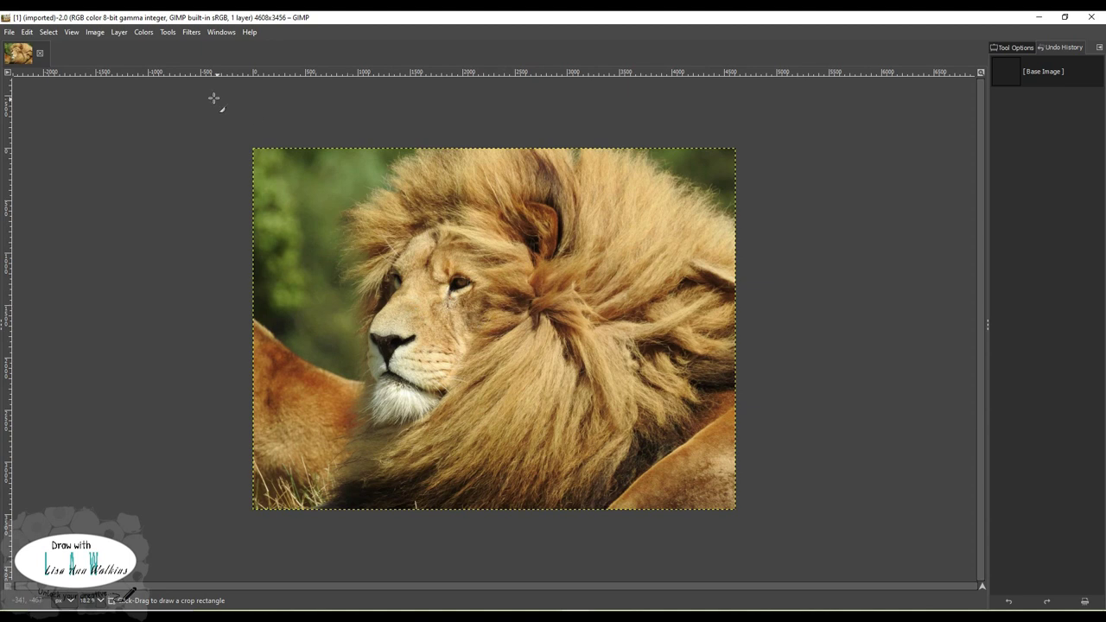
Step: Start the legacy Difference of Gaussians edge-detect filter and bring the lion's eye into its preview
click(191, 33)
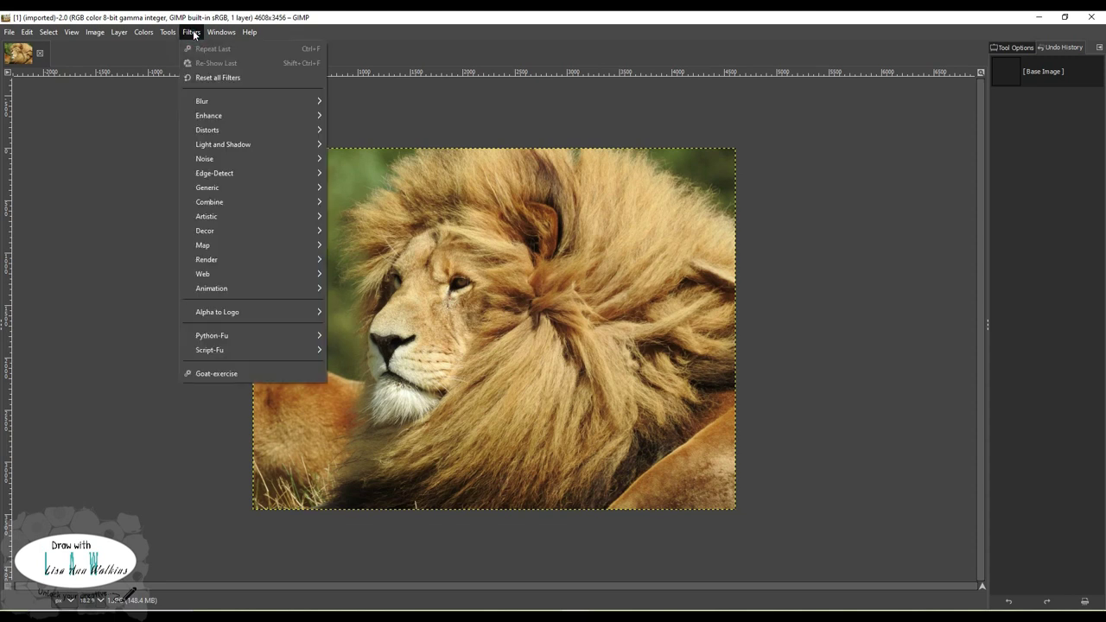
mouse_move(243, 175)
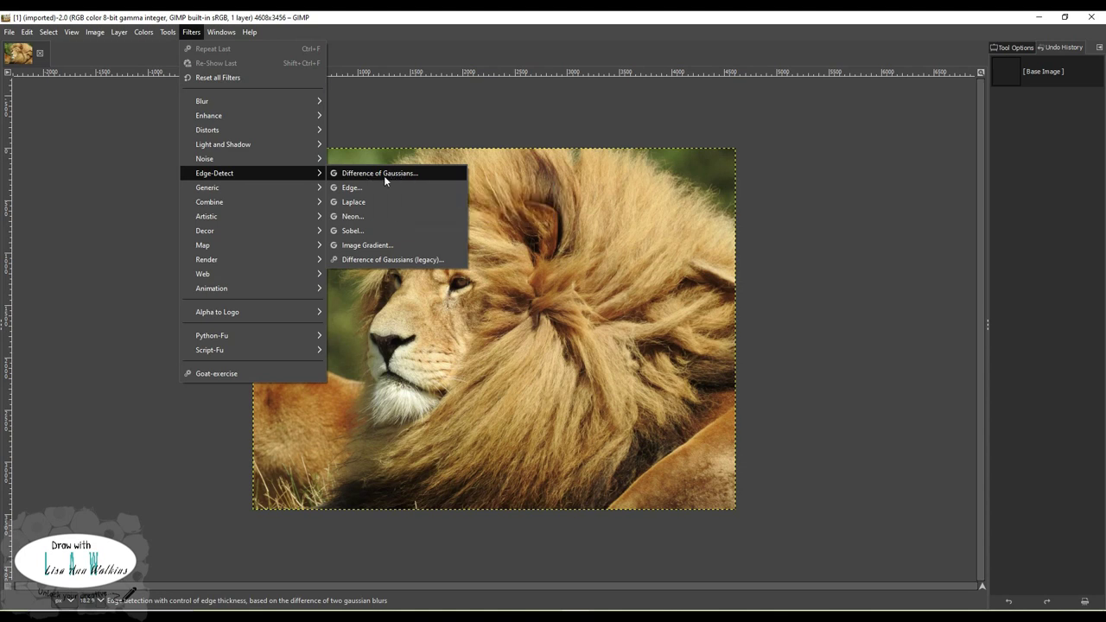
click(407, 263)
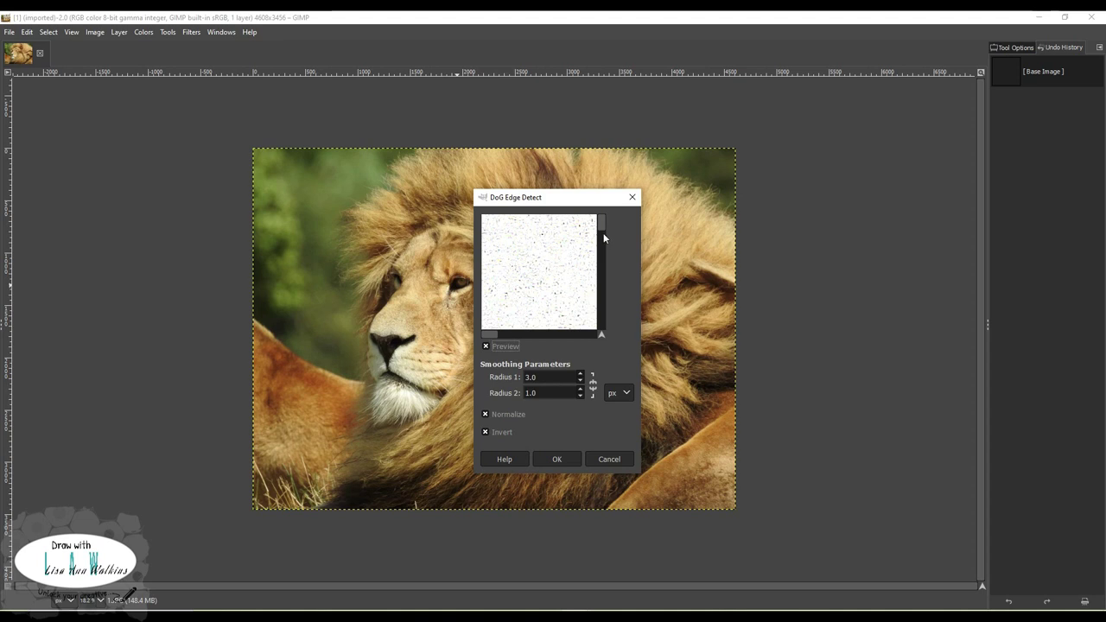
drag(490, 331, 529, 332)
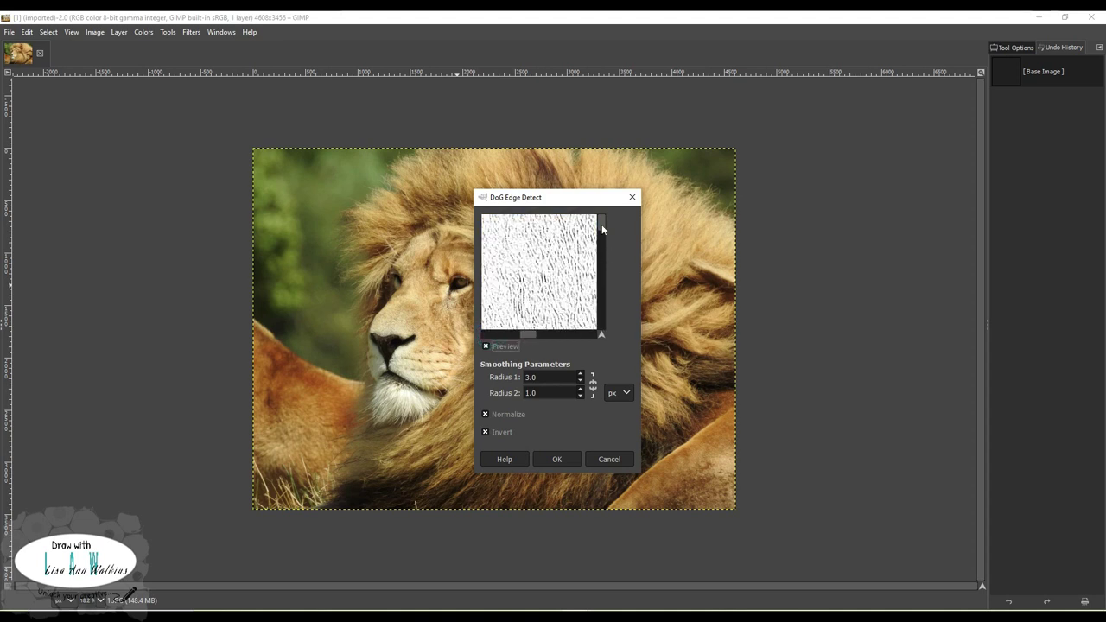
drag(600, 224, 601, 263)
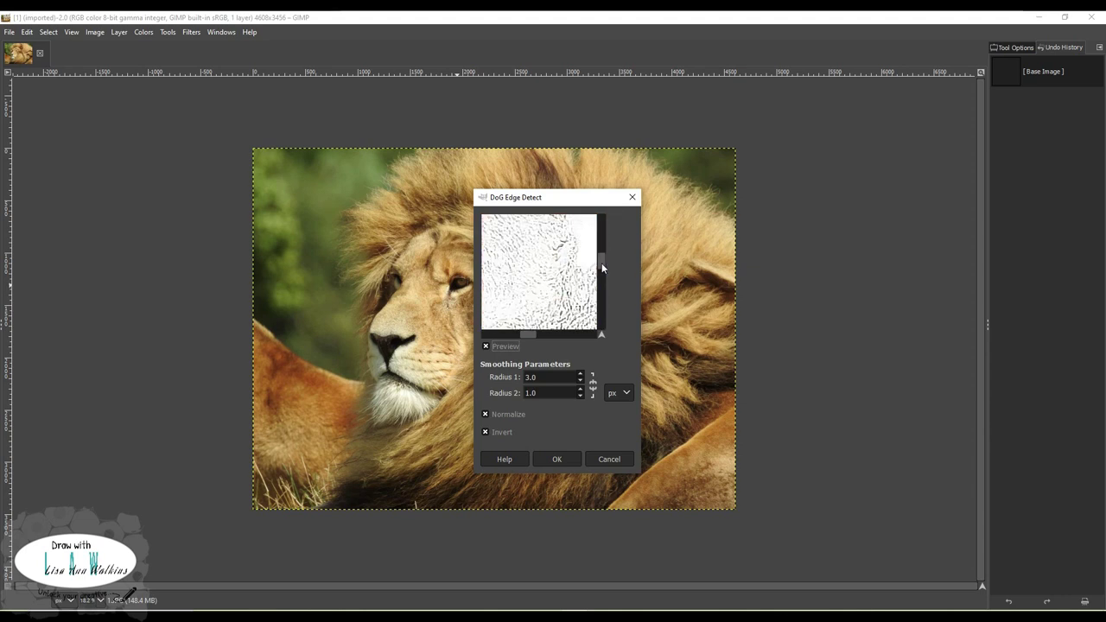
drag(524, 332, 531, 333)
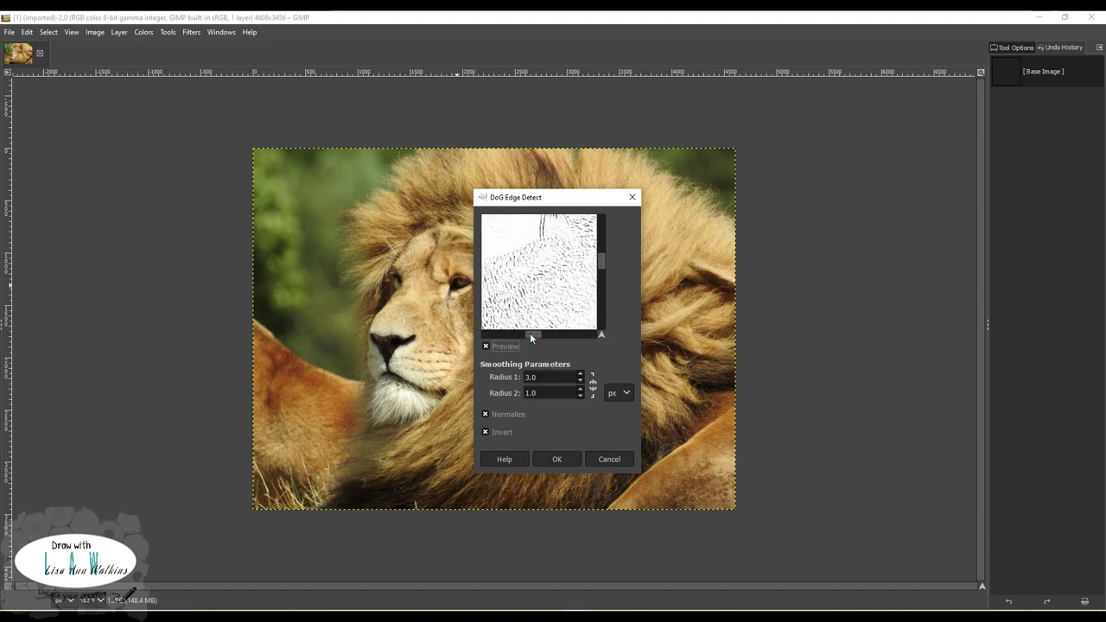
click(600, 263)
drag(600, 263, 600, 258)
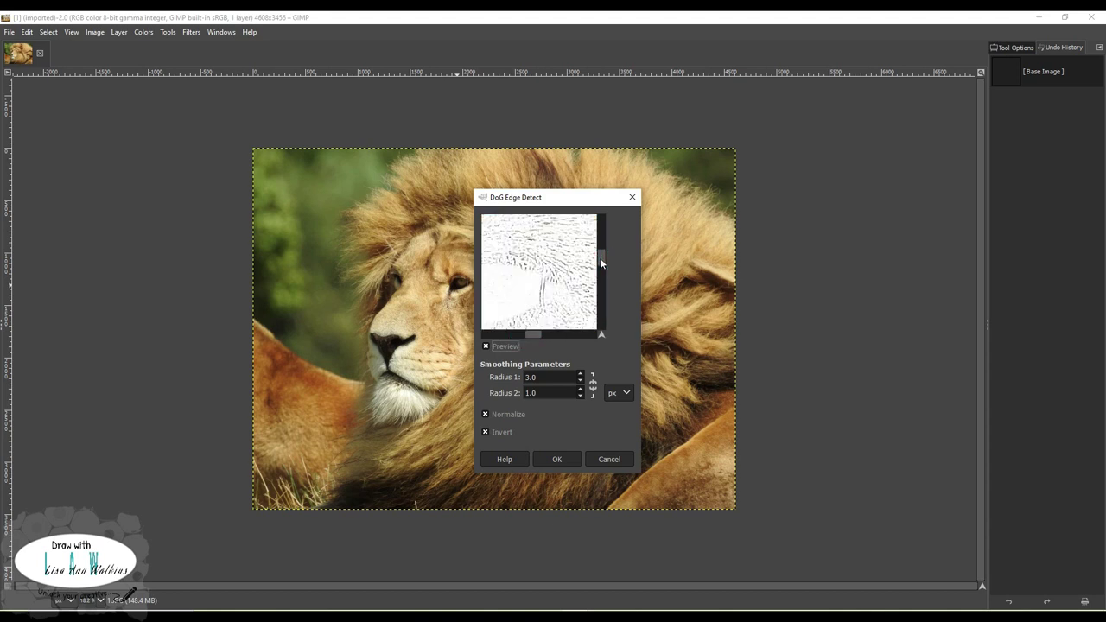
Step: Set the edge-detect filter's Radius 1 to 75 px
click(527, 379)
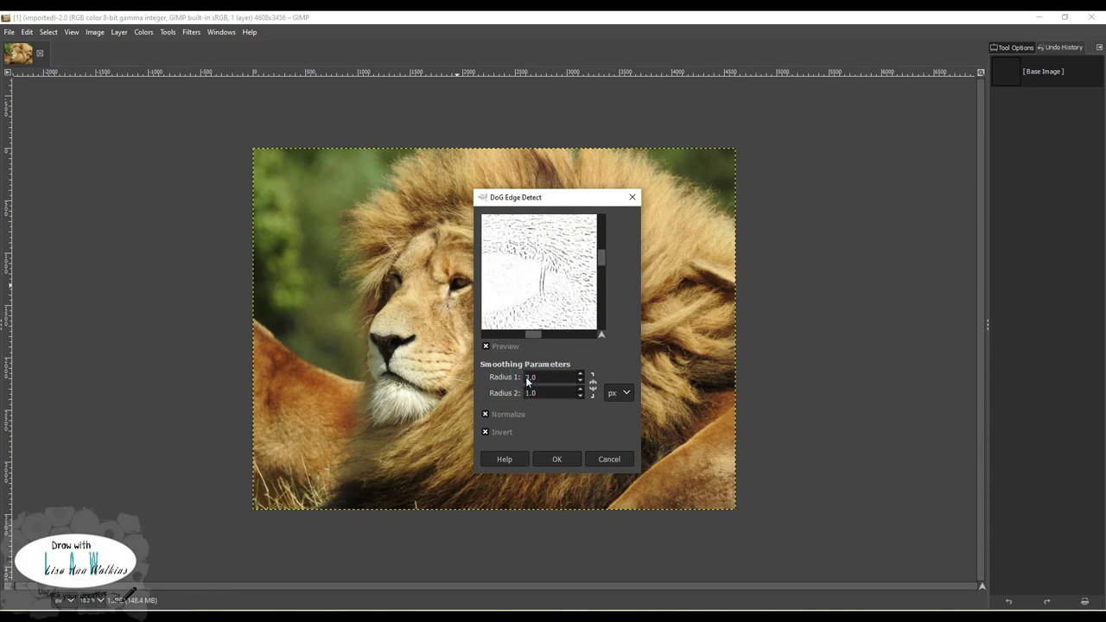
text(8)
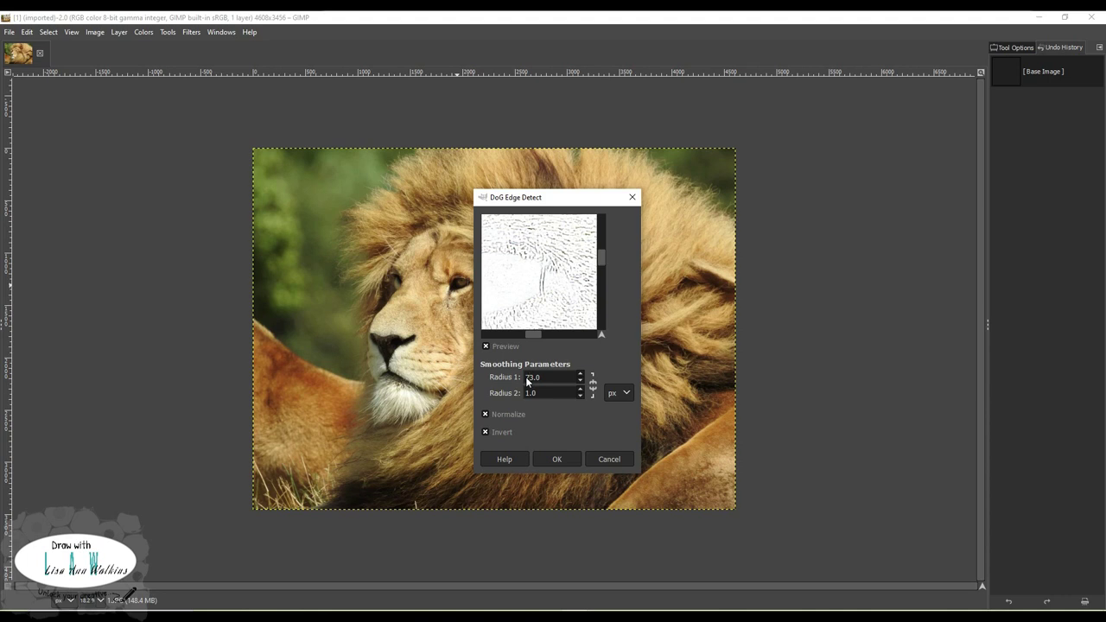
key(Delete)
text(5)
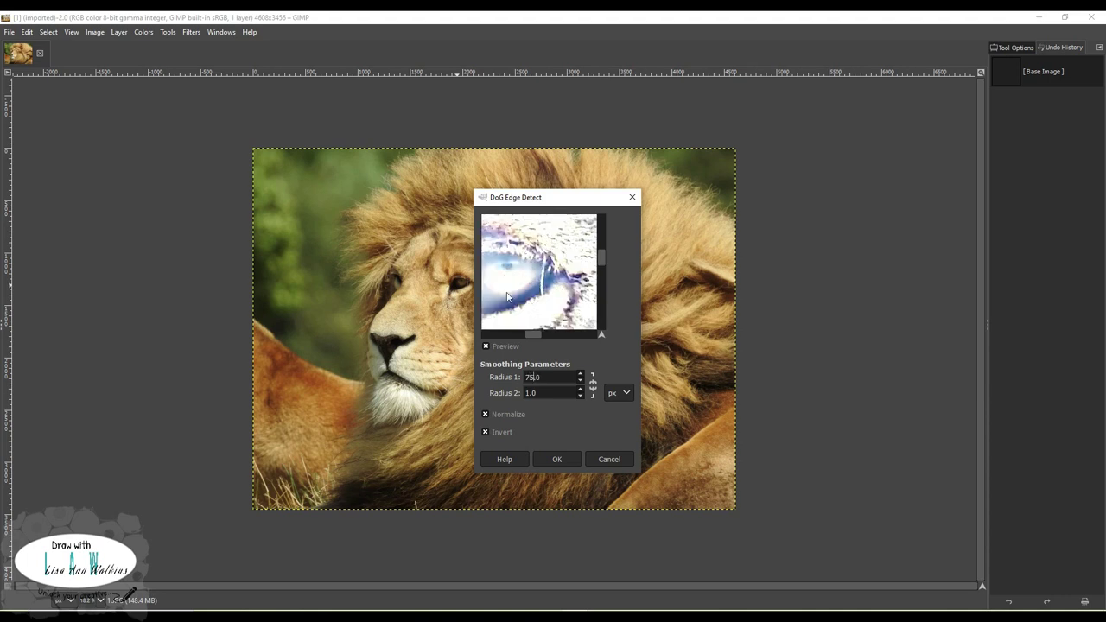
Step: Try Radius 2 at 2 px, then set it back to 1 px
click(528, 393)
key(BackSpace)
text(0)
key(BackSpace)
text(2)
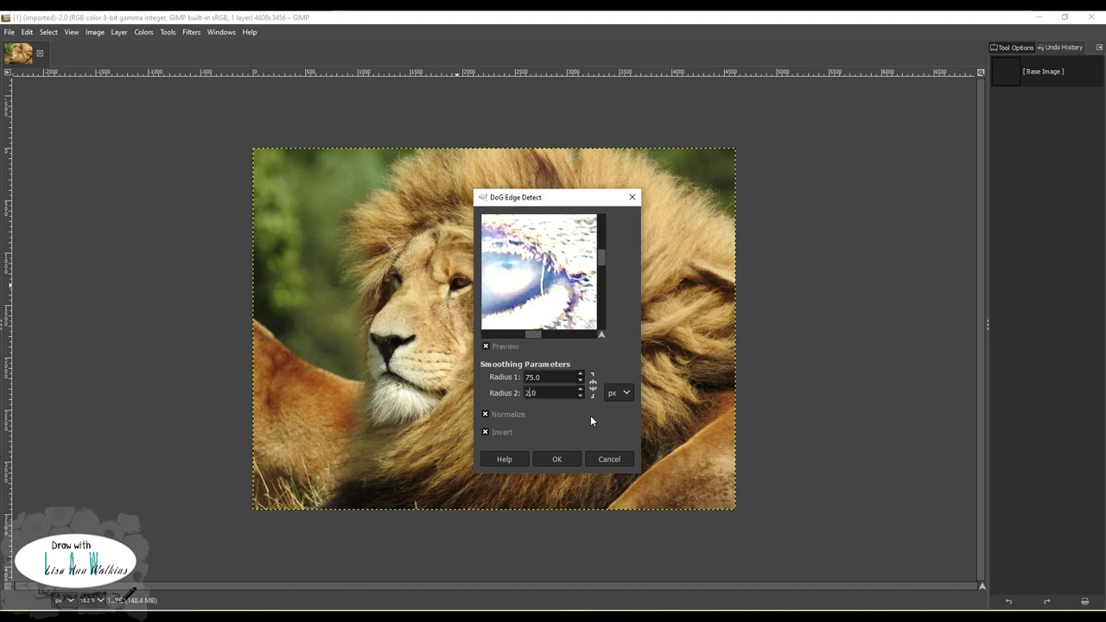
key(BackSpace)
text(1)
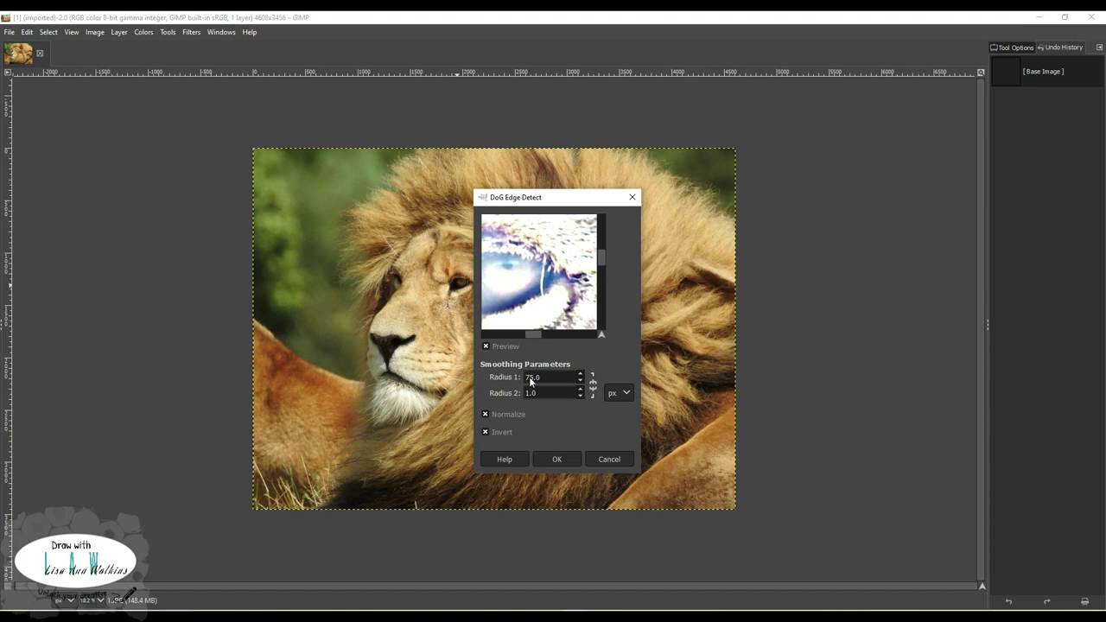
Step: Try a Radius 1 of 175 px on the area around the lion's eye
click(601, 257)
drag(600, 251, 602, 258)
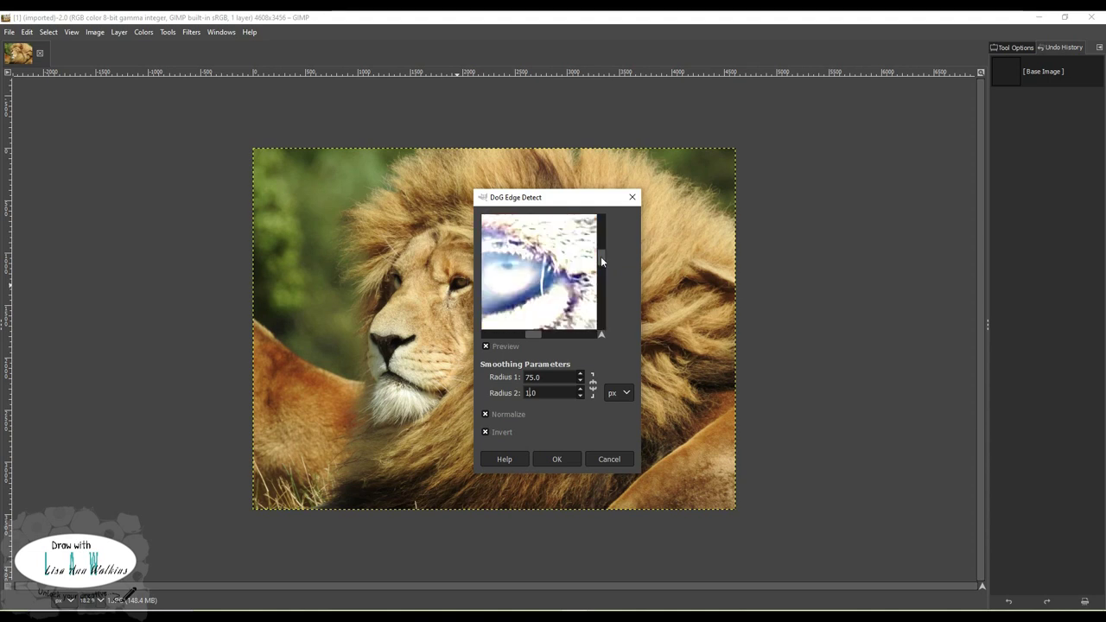
click(530, 335)
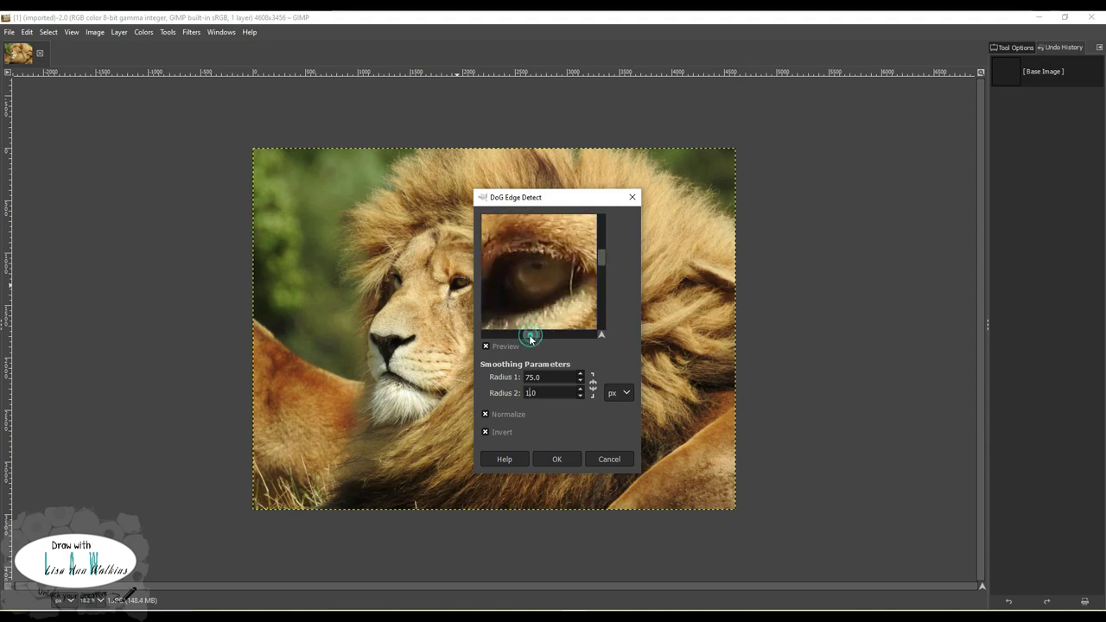
click(529, 334)
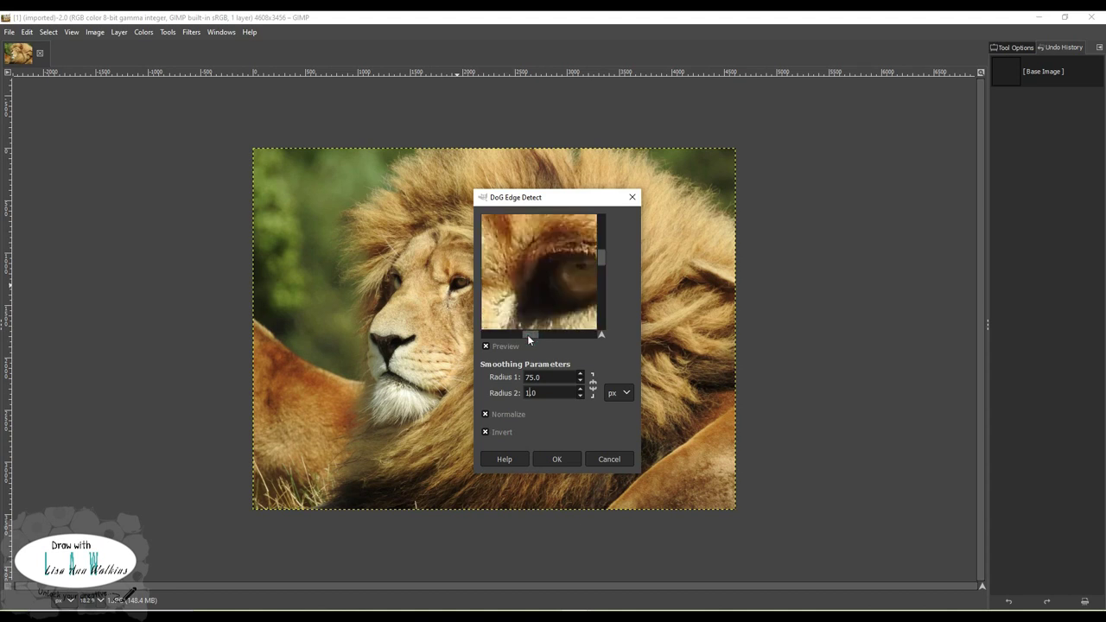
drag(529, 335, 527, 335)
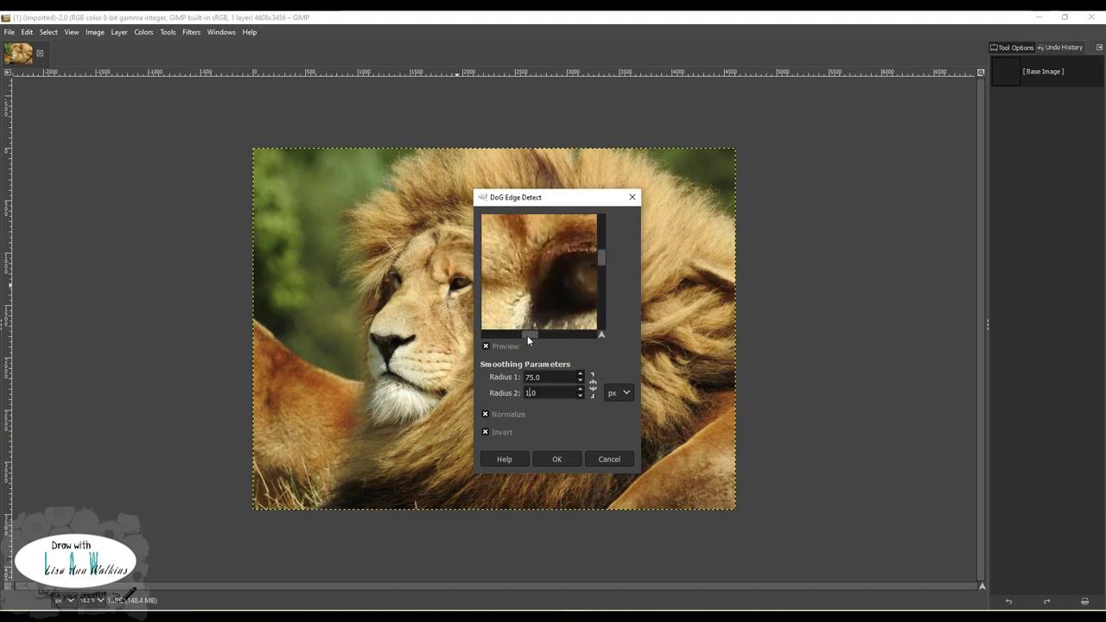
click(530, 381)
key(BackSpace)
text(175)
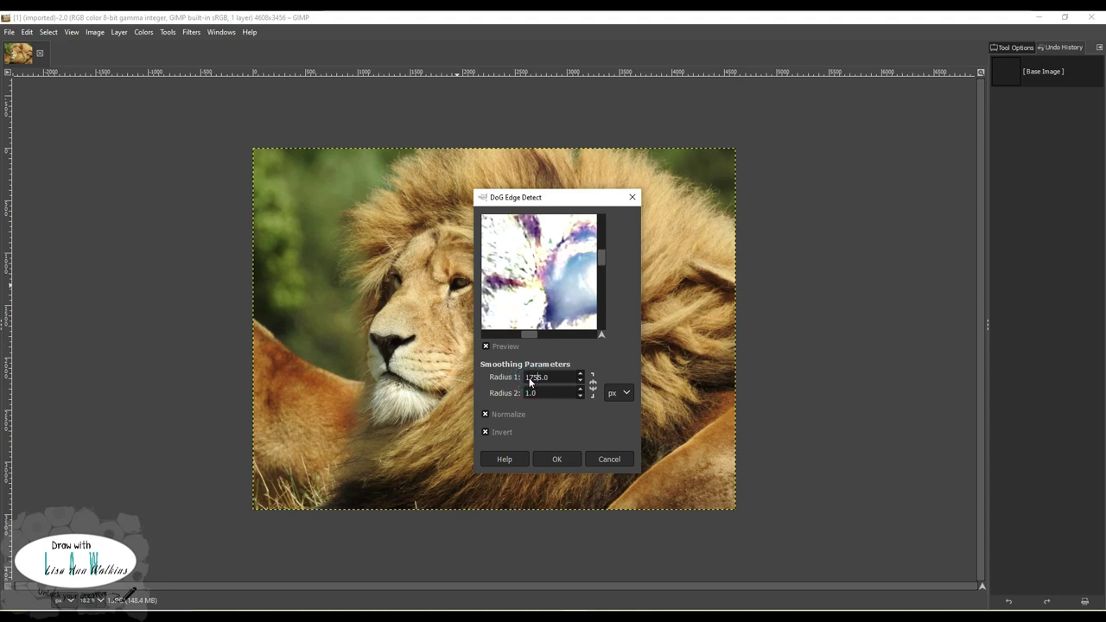
key(Delete)
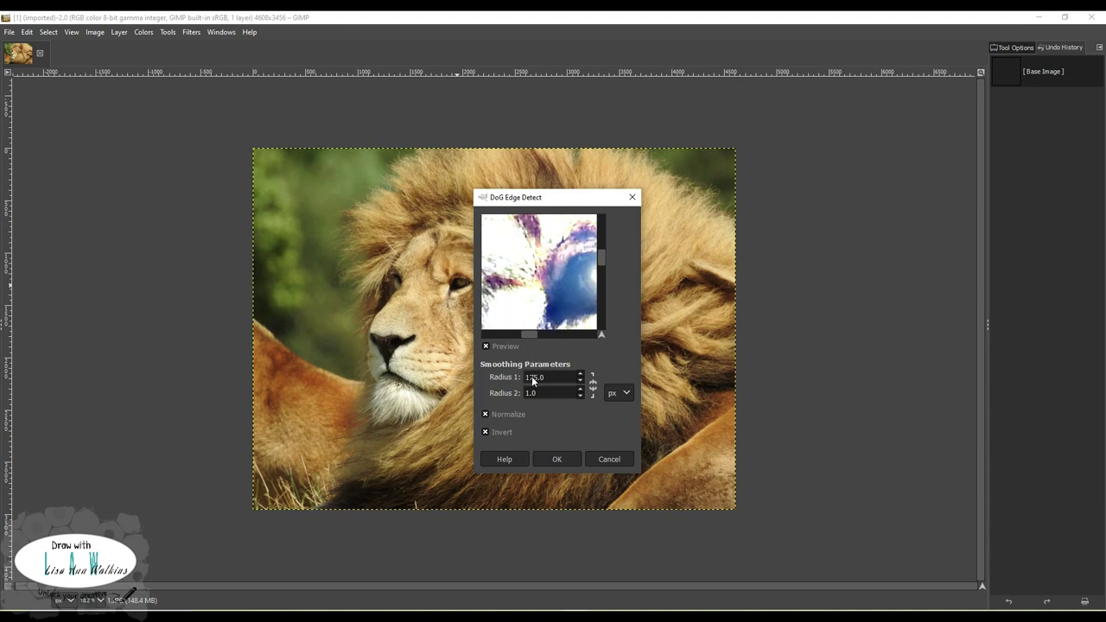
Step: Try a Radius 1 of 55 px and check the effect on the lion's eye
key(BackSpace)
key(BackSpace)
text(5)
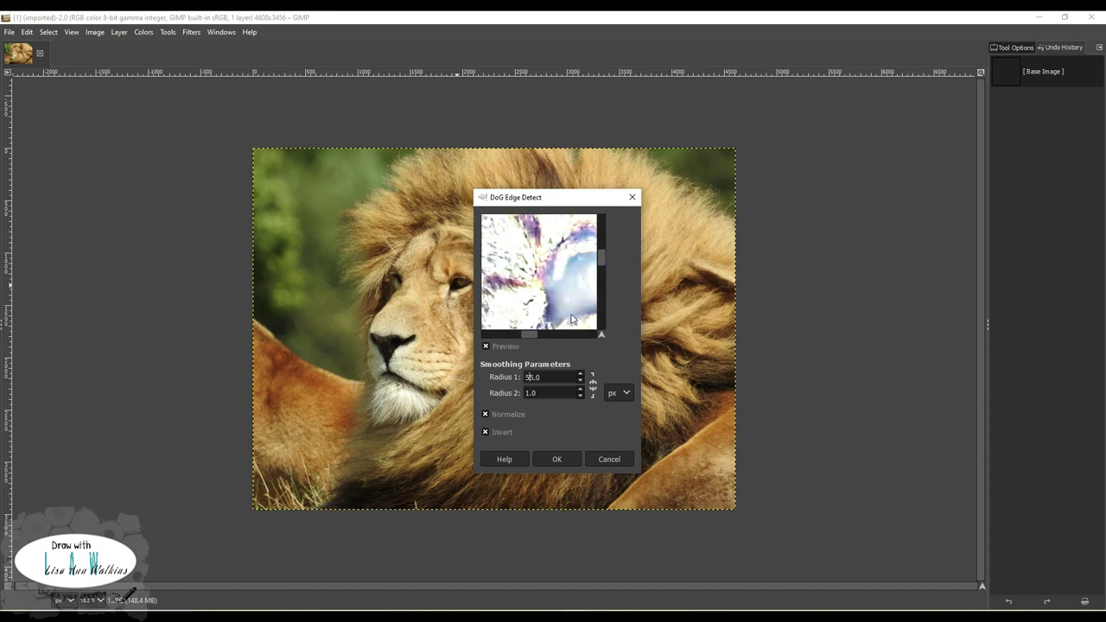
drag(531, 335, 533, 336)
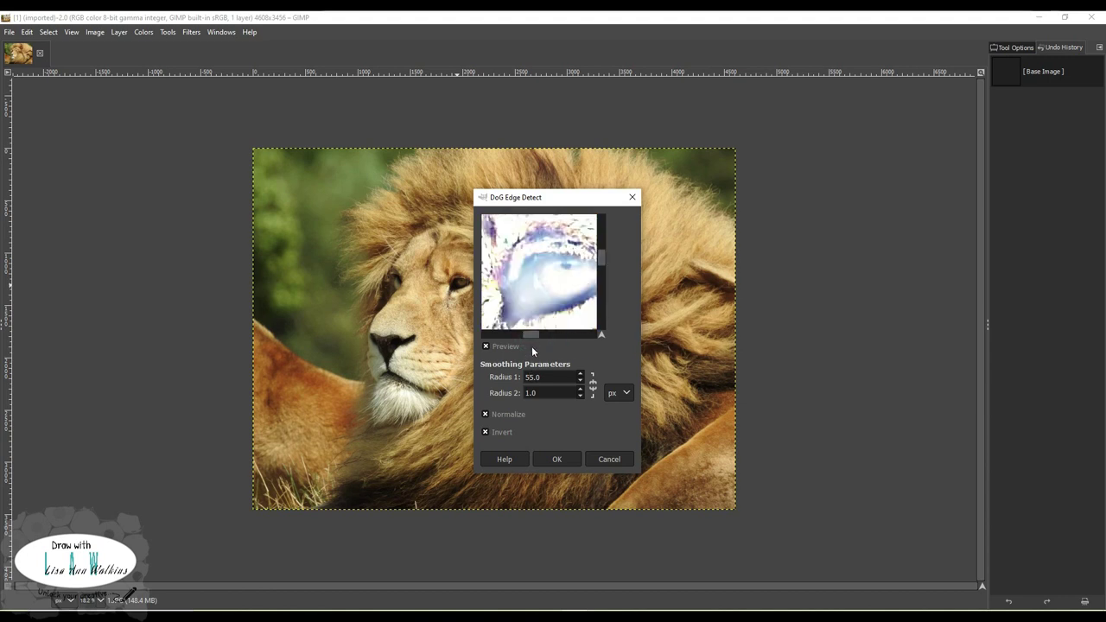
Step: Set Radius 1 to 85 px and apply the edge detection to the lion photo
key(Delete)
text(7)
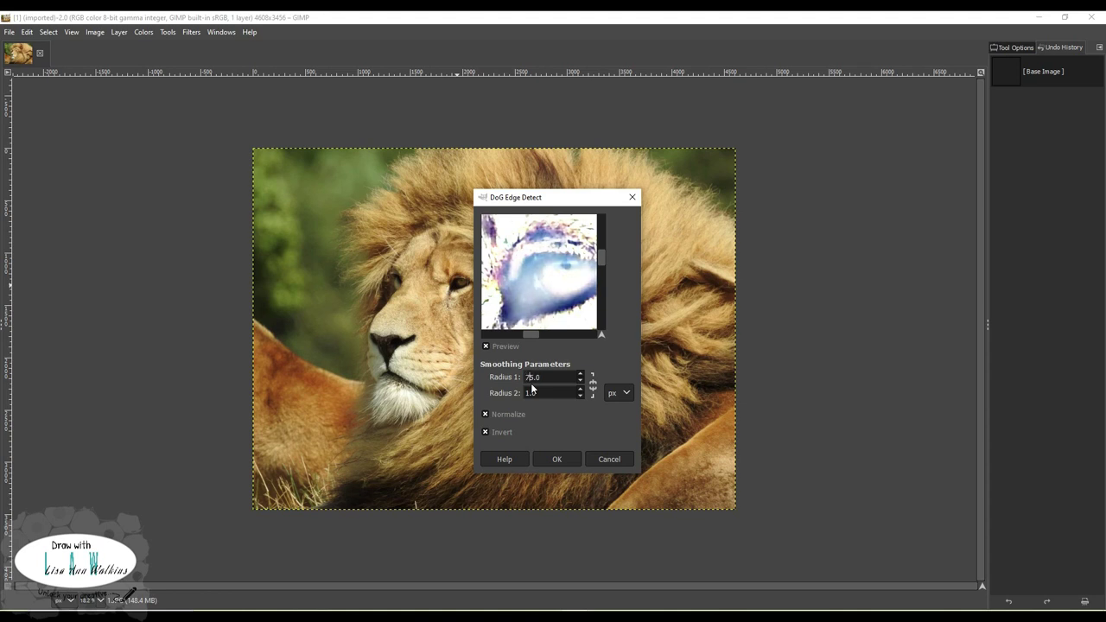
key(BackSpace)
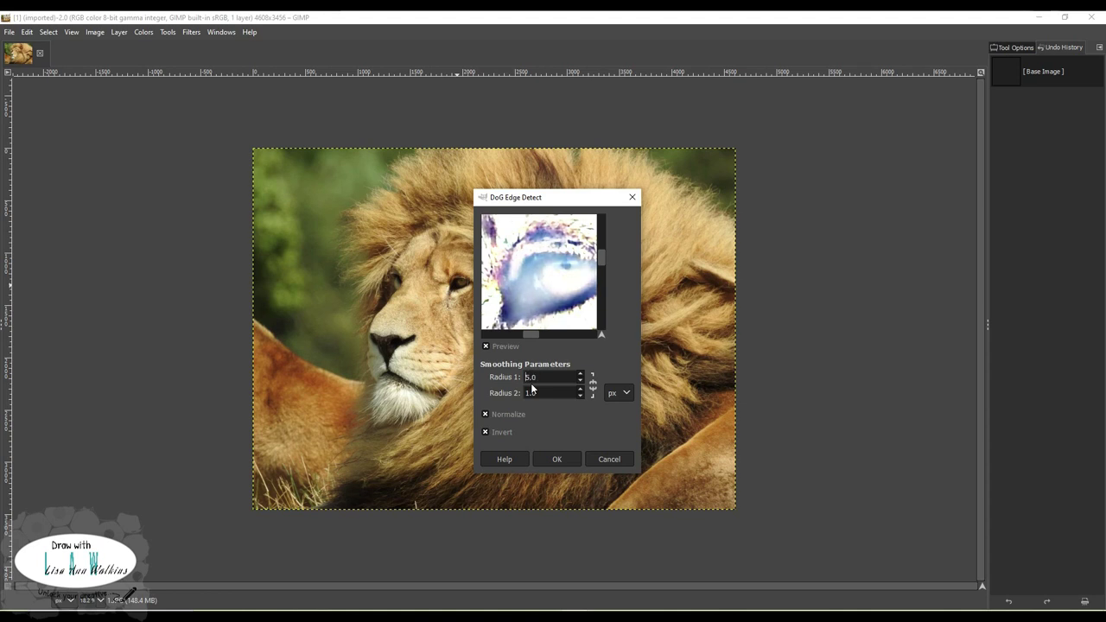
text(9)
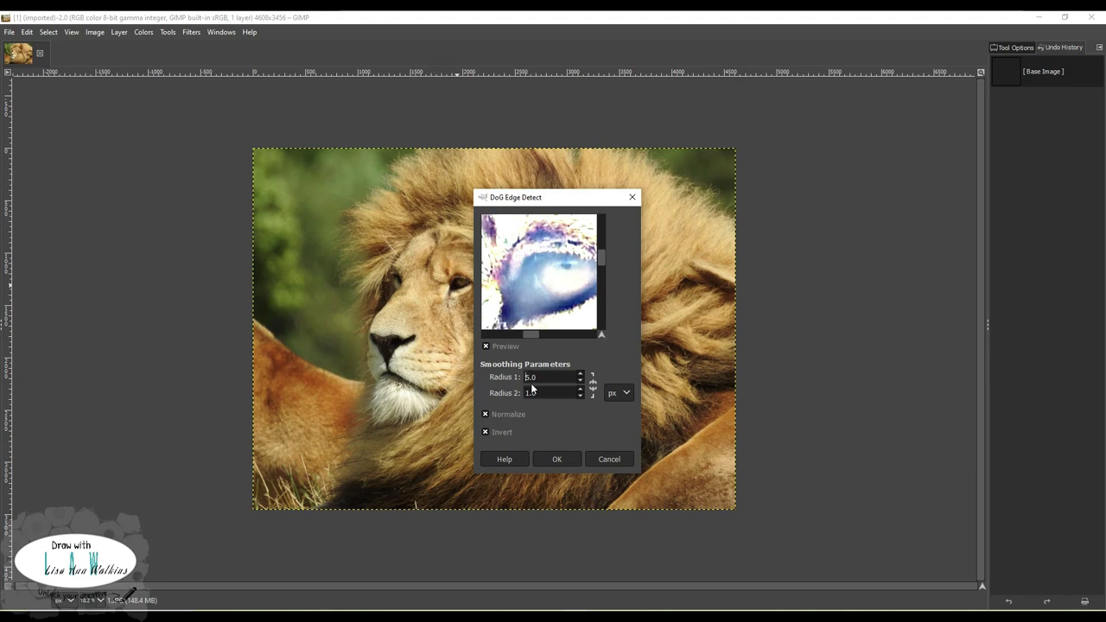
click(532, 390)
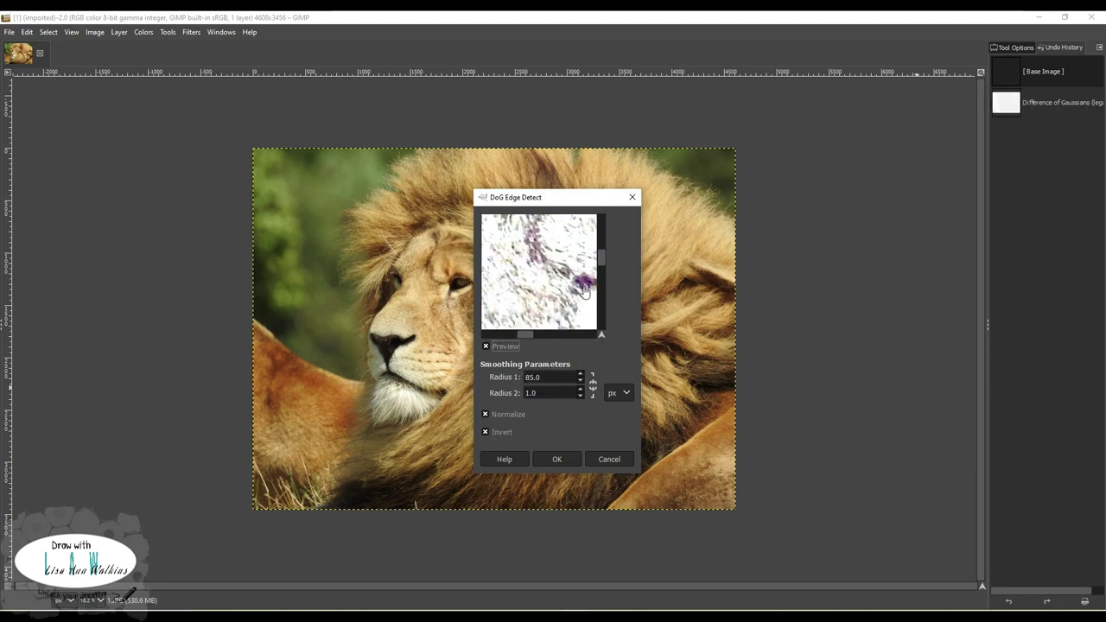
click(557, 459)
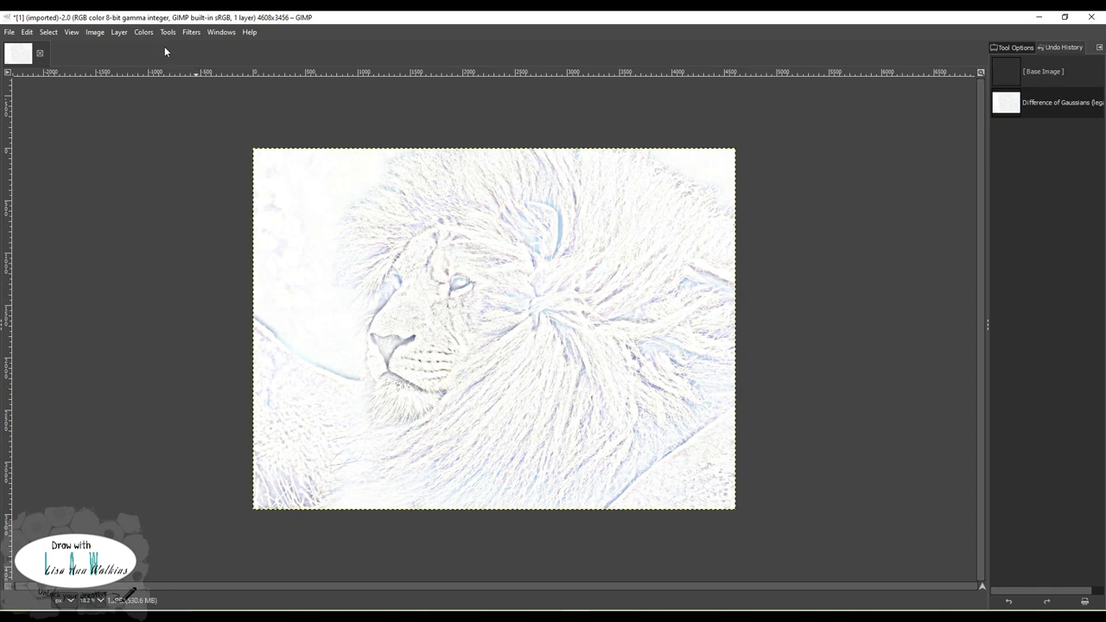
Step: Desaturate the edge-detected lion image using the Luminance mode
click(143, 31)
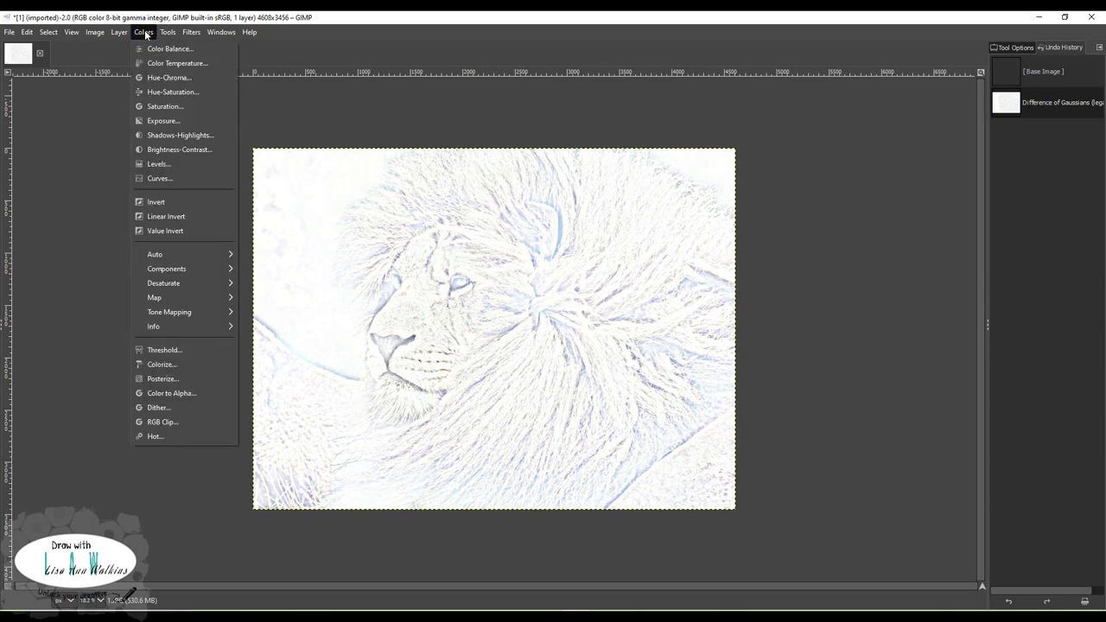
mouse_move(189, 282)
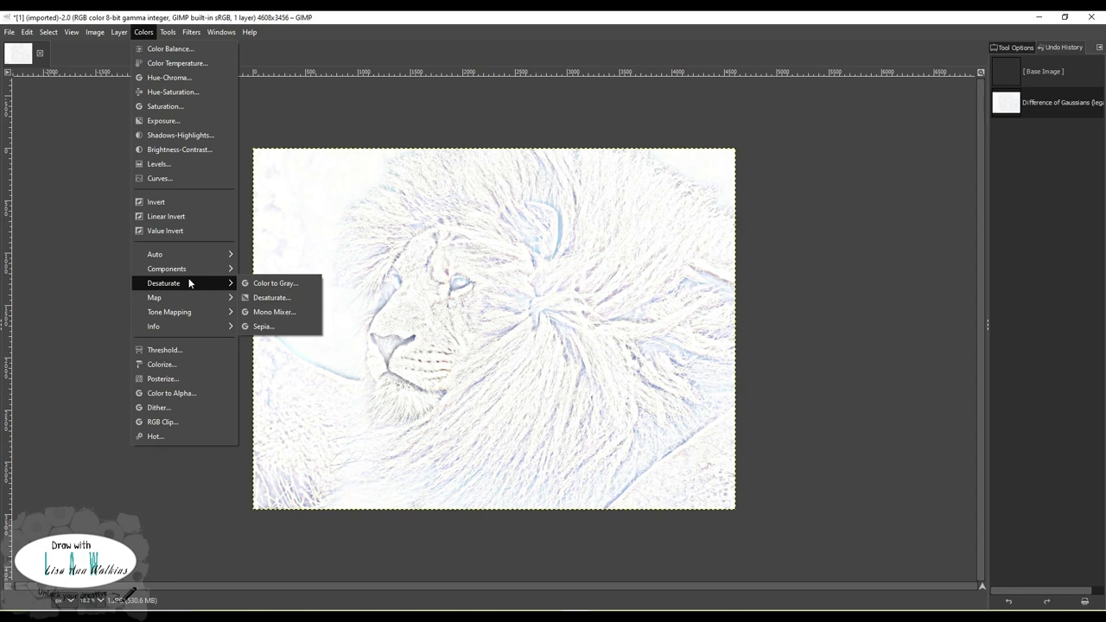
click(268, 298)
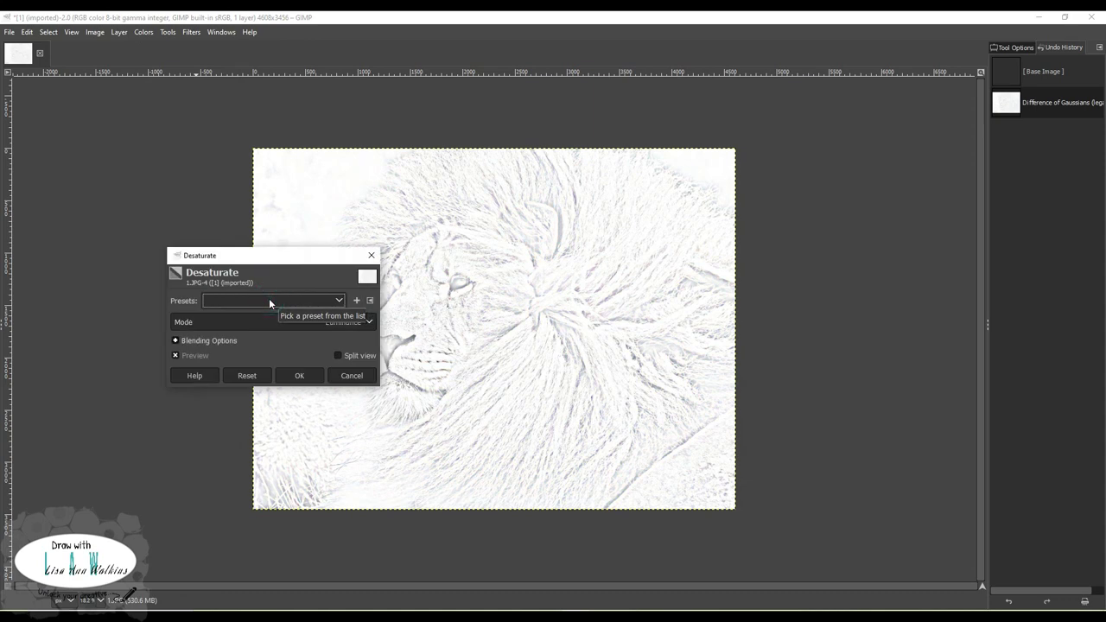
click(298, 376)
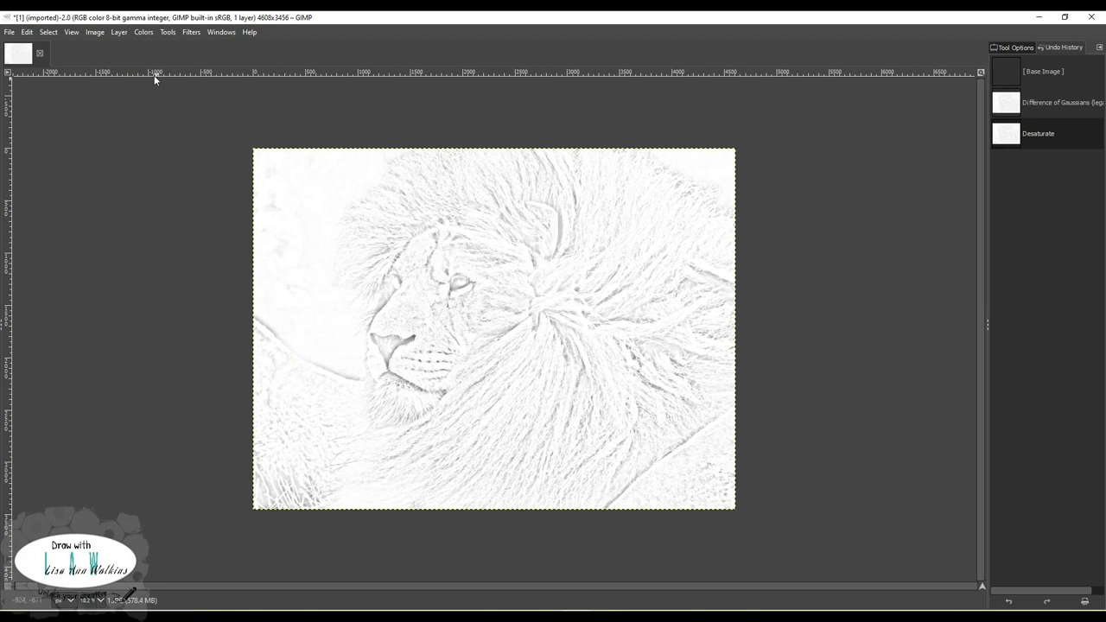
Step: Lower the brightness of the desaturated lion sketch to -100 with the Brightness-Contrast adjustment
click(144, 32)
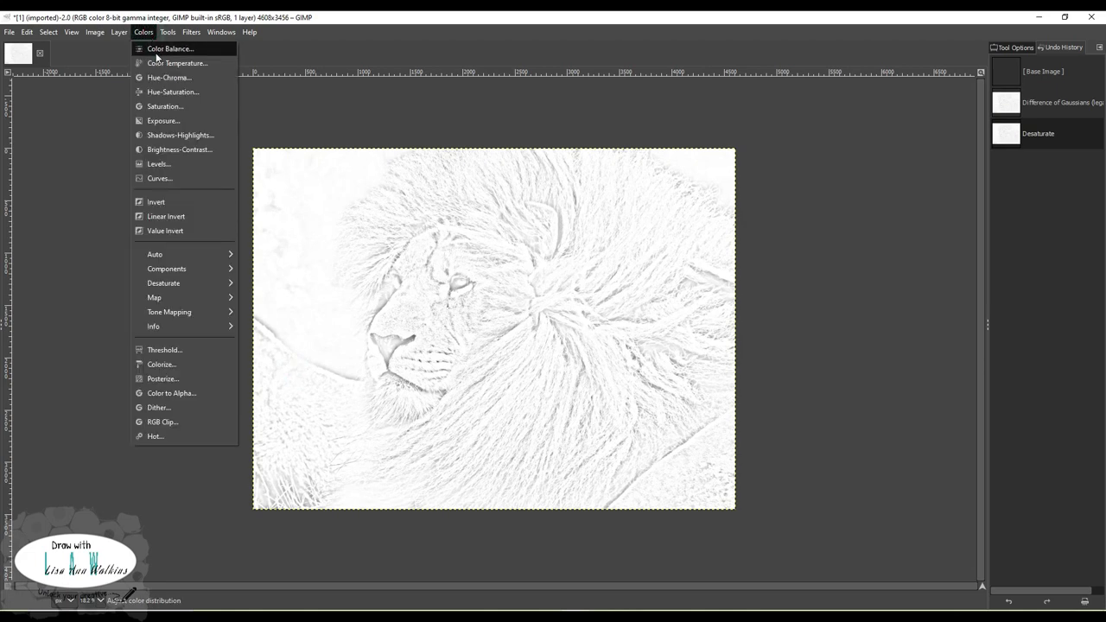
click(171, 150)
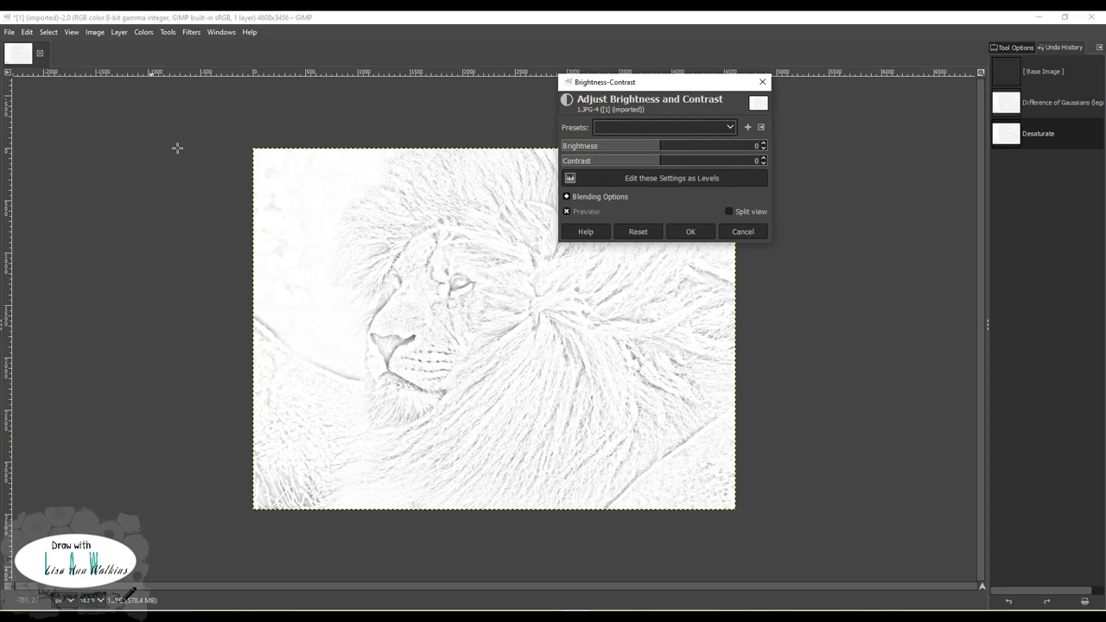
drag(612, 86, 804, 127)
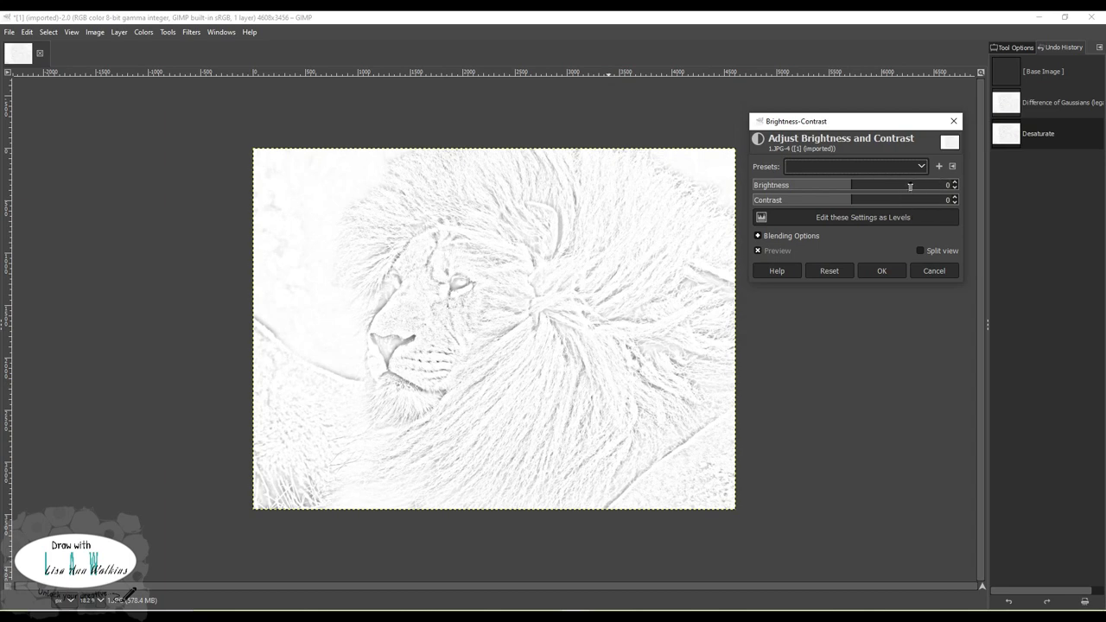
click(909, 183)
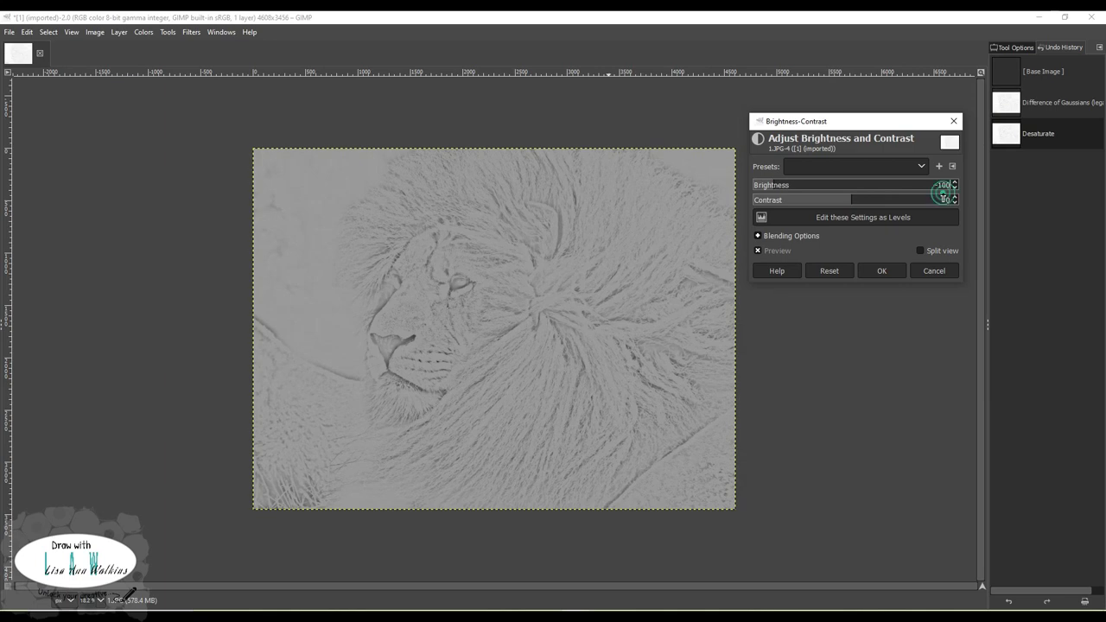
Step: Try a contrast of 126 on the lion sketch, and reduce it to 95
click(936, 198)
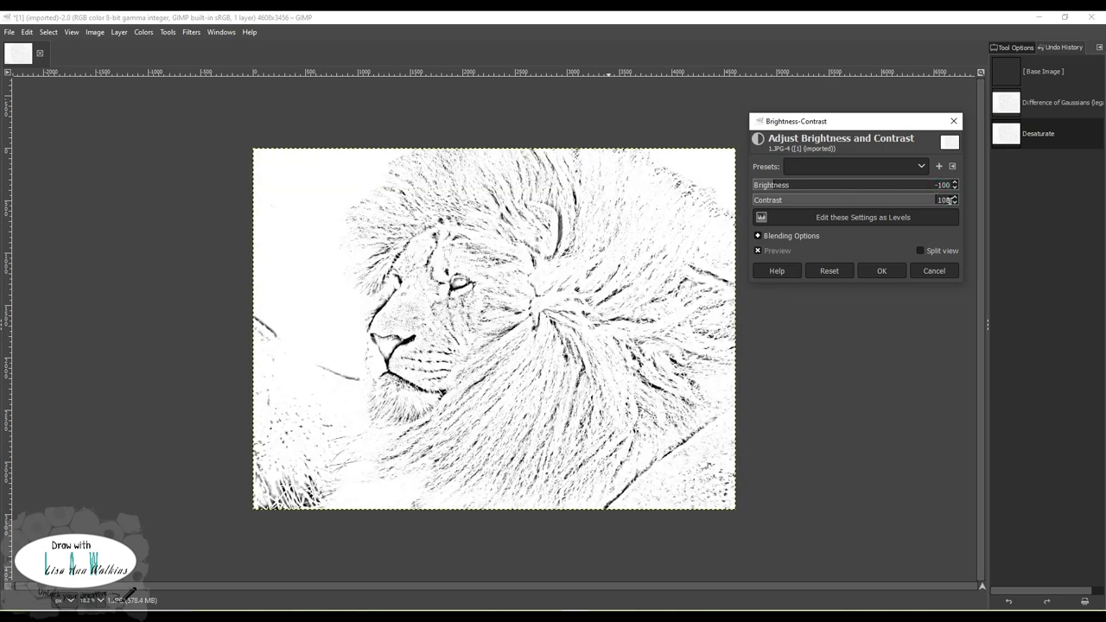
click(948, 199)
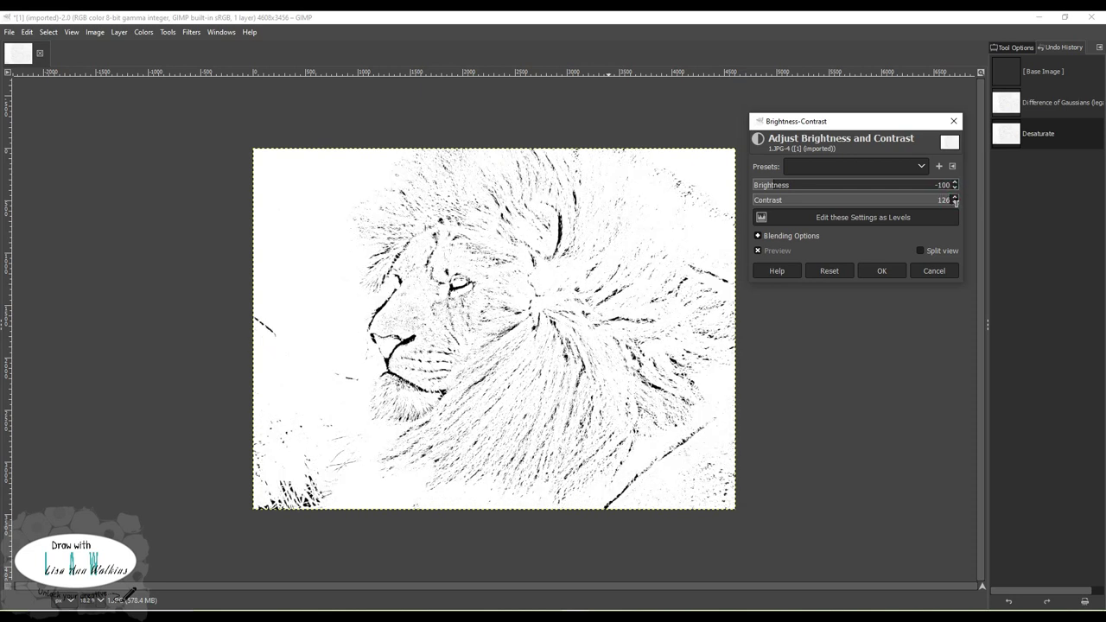
click(956, 197)
click(955, 199)
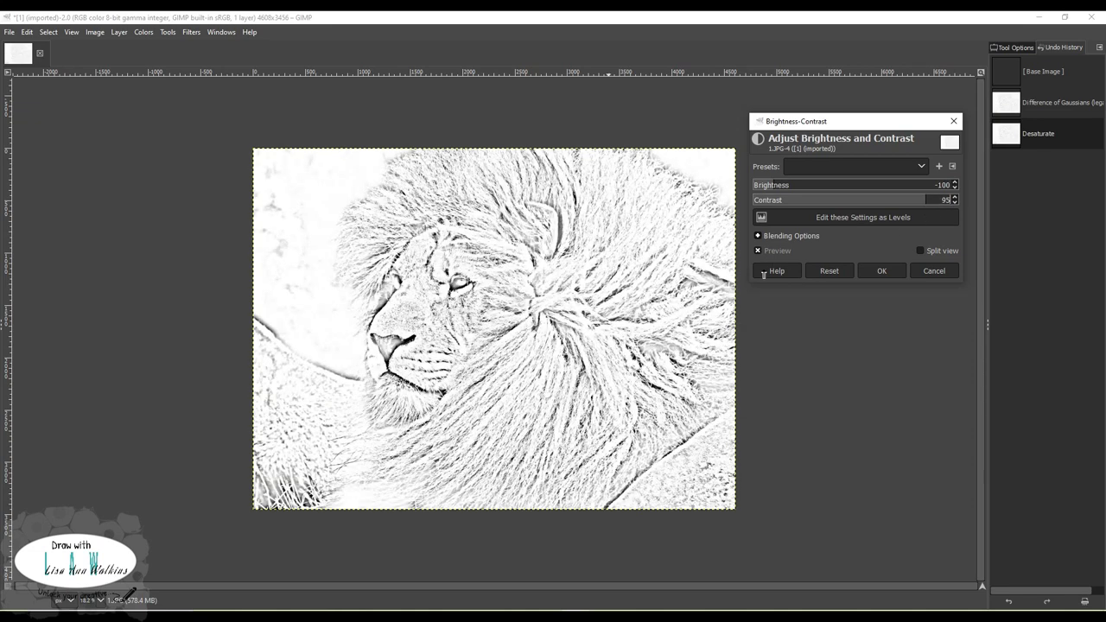
Step: Try a lower contrast of 81 on the lion sketch
click(955, 198)
click(954, 197)
click(955, 197)
click(954, 203)
click(954, 203)
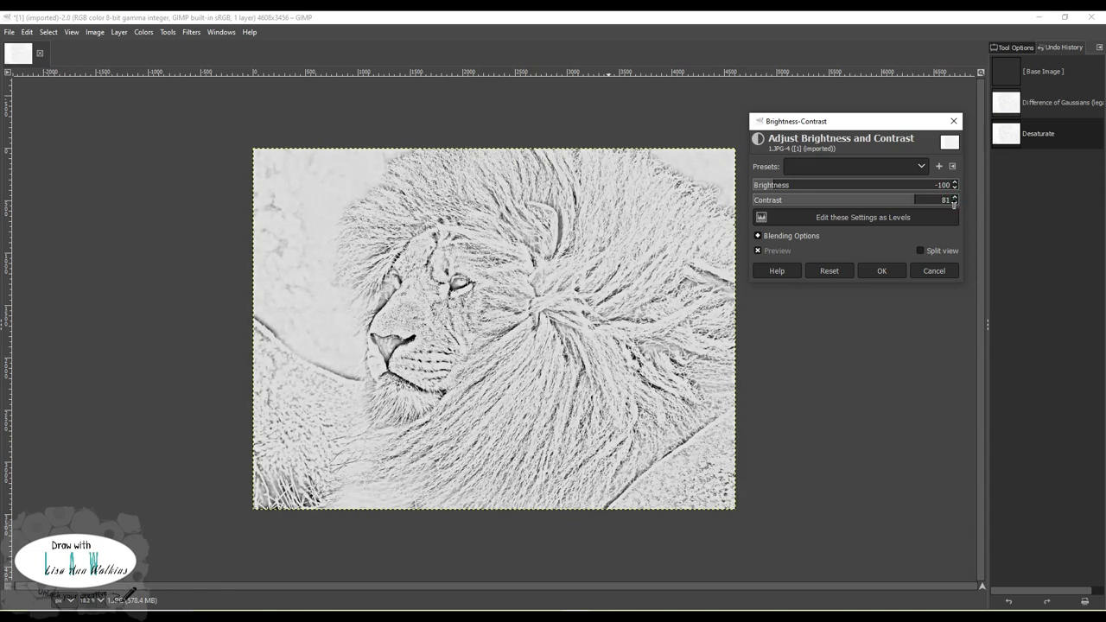
click(953, 203)
click(954, 203)
Step: Try a contrast of 98 on the lion sketch
click(955, 197)
click(955, 197)
click(955, 197)
click(955, 197)
click(955, 197)
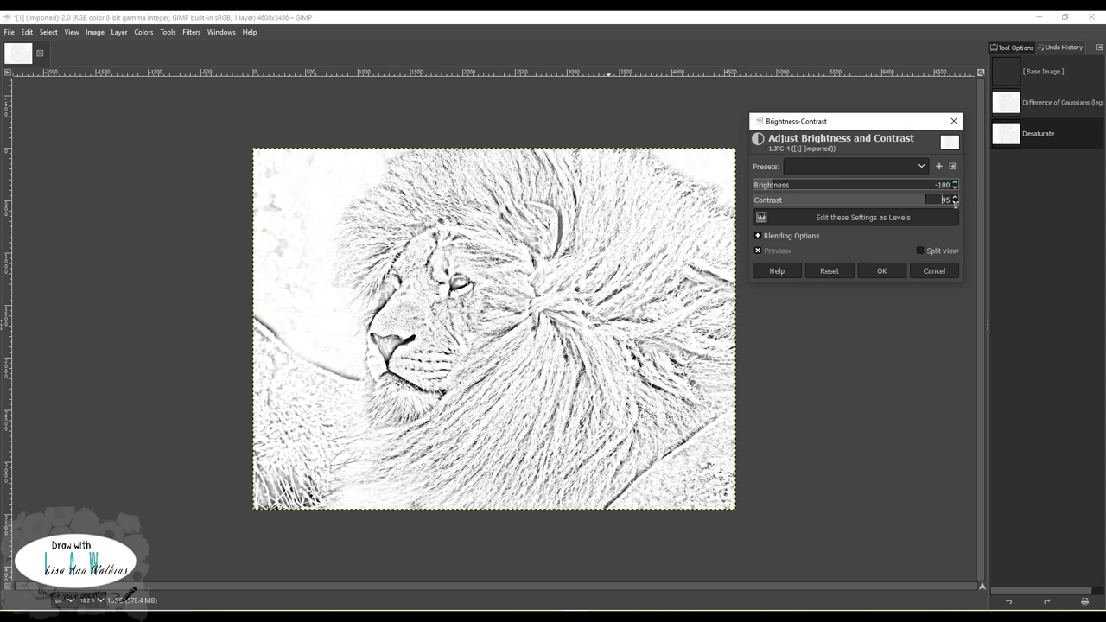
click(954, 198)
click(954, 198)
click(954, 198)
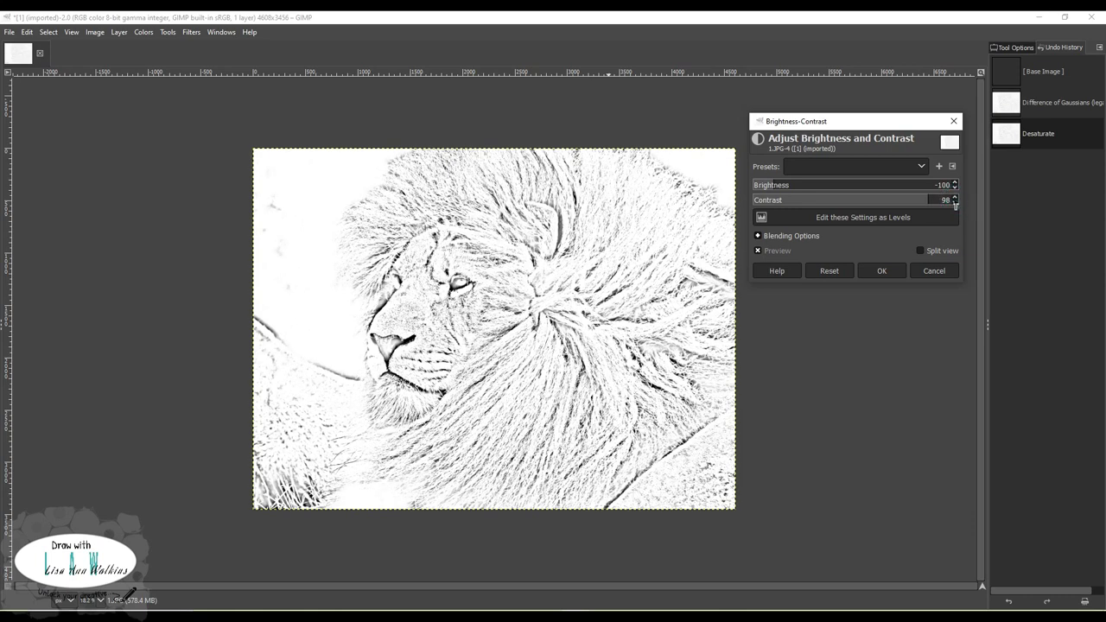
Step: Set the contrast to 95 and apply the brightness and contrast adjustment to the lion sketch
click(955, 202)
click(955, 202)
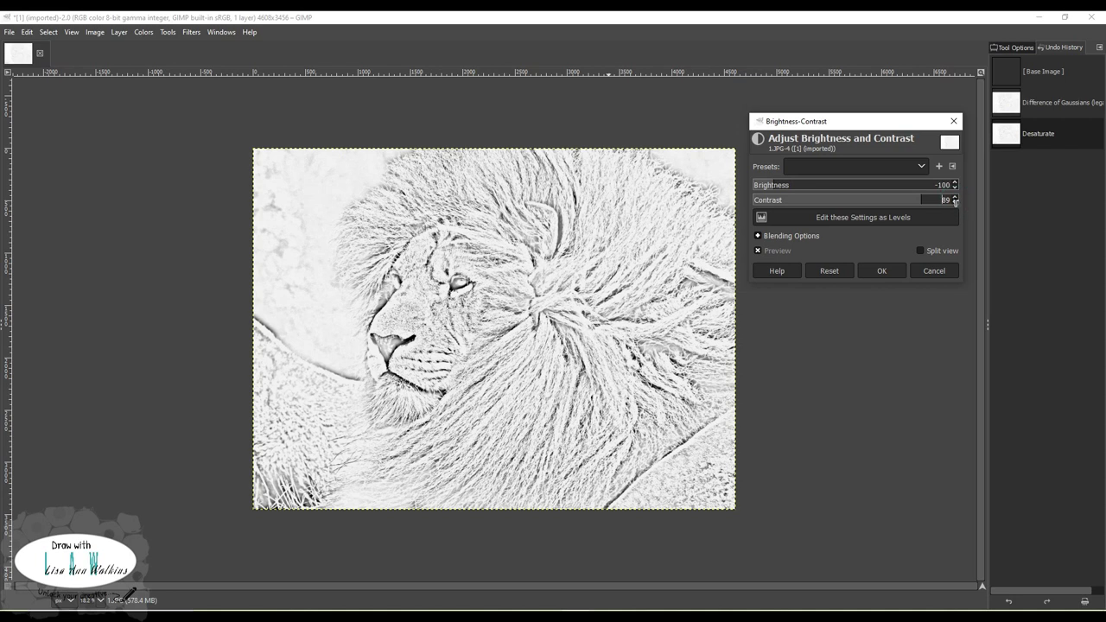
click(955, 198)
click(955, 198)
click(955, 198)
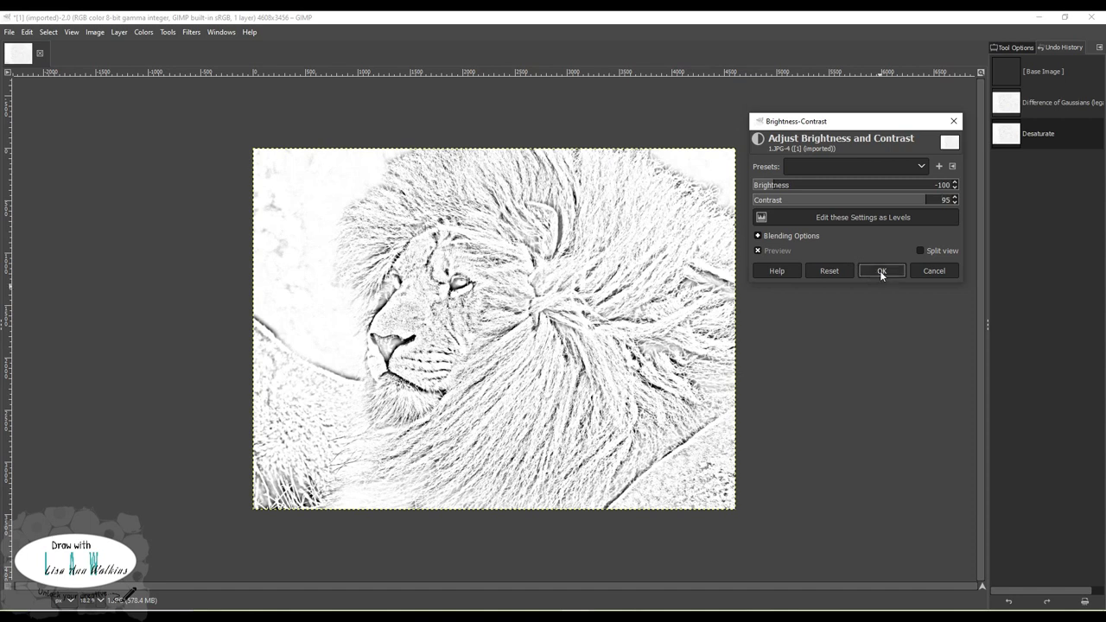
click(879, 270)
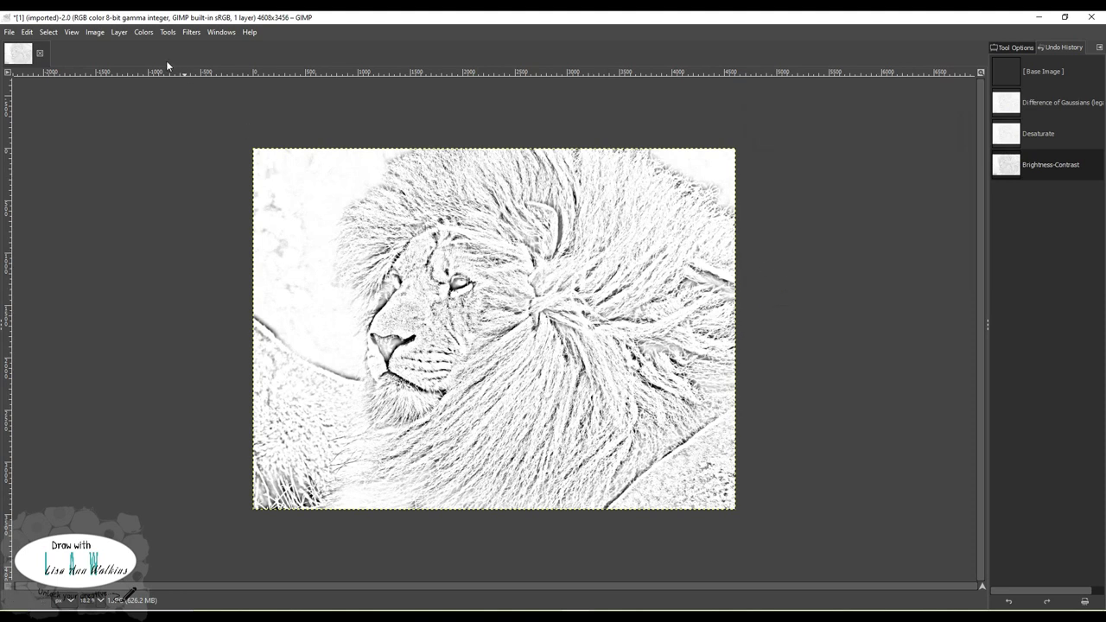
Step: Darken the sketch lines with a Levels adjustment, setting the midtone input level of the Value channel to 0.50
click(144, 33)
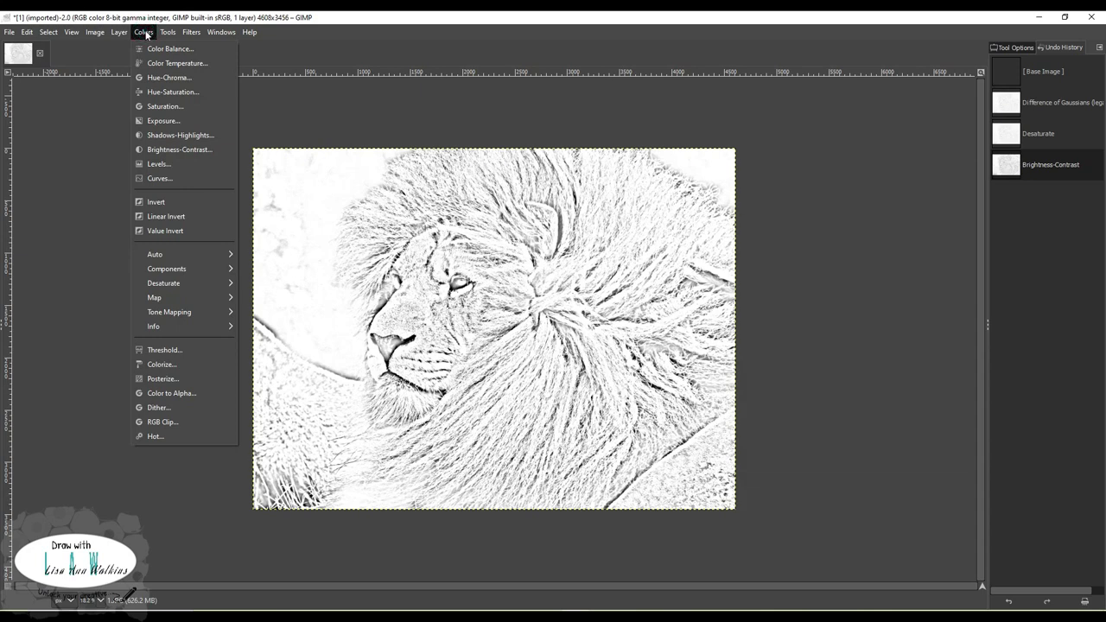
click(159, 163)
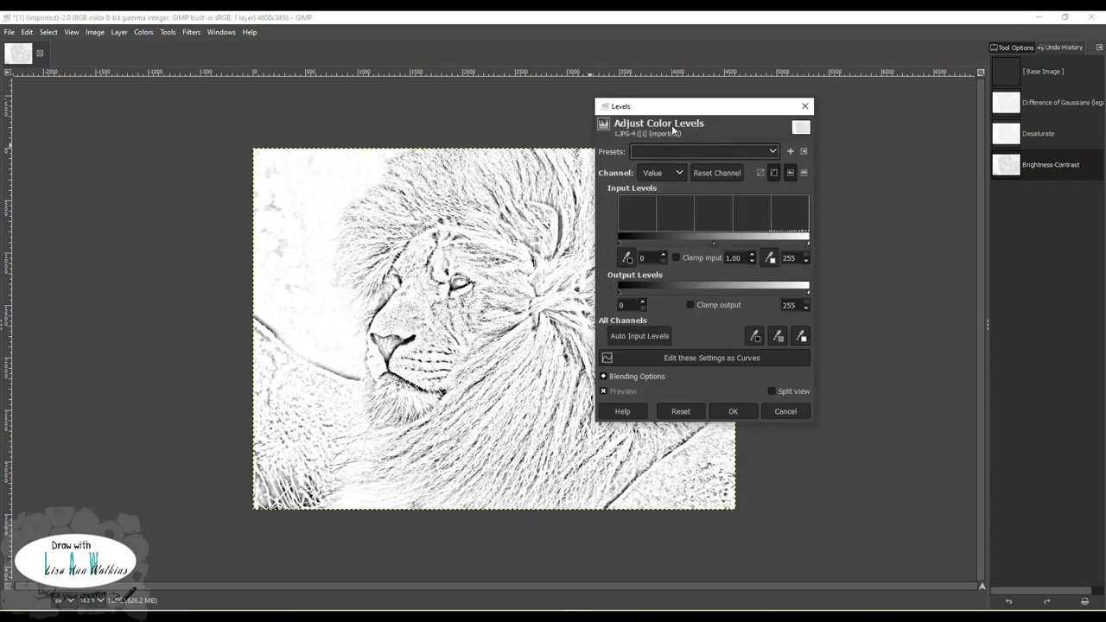
drag(676, 108, 810, 103)
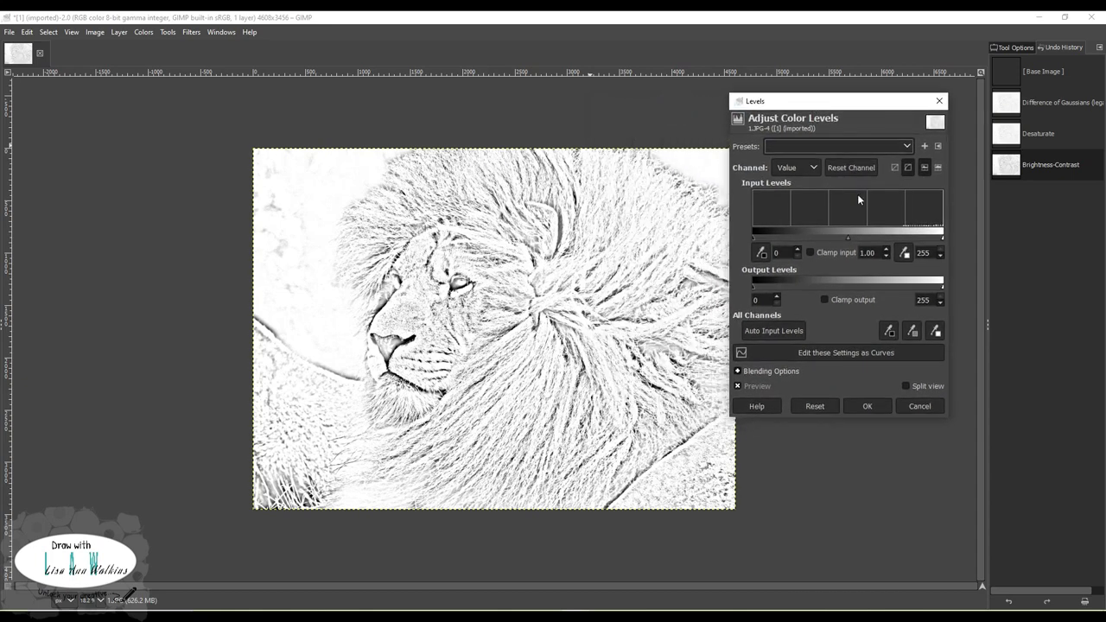
mouse_move(847, 239)
mouse_down()
mouse_move(924, 242)
mouse_move(856, 242)
mouse_move(876, 238)
mouse_up()
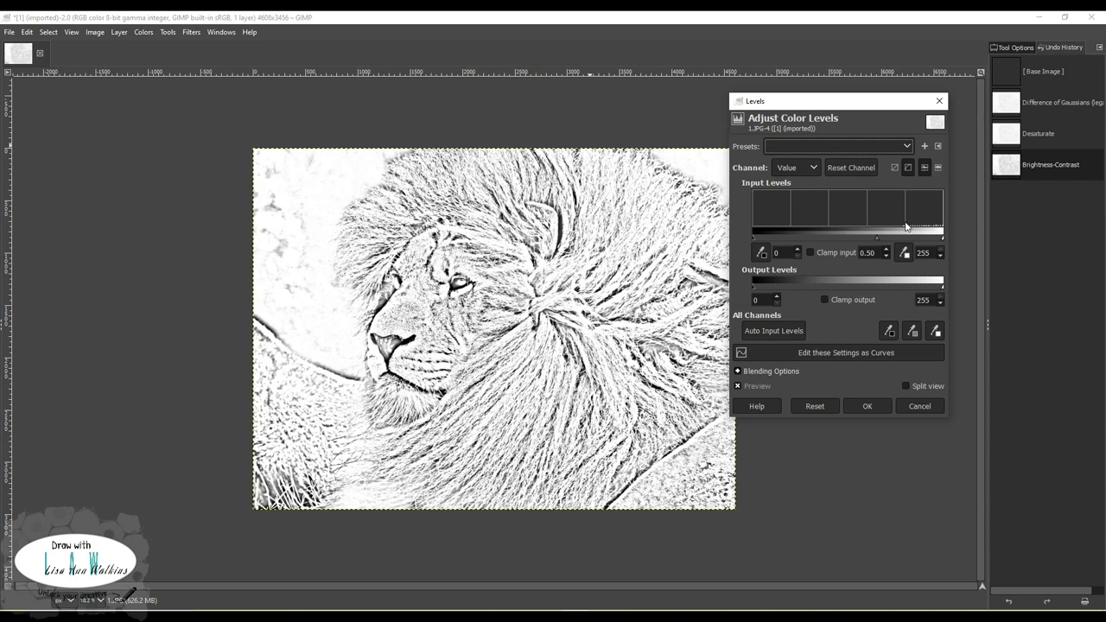
click(866, 406)
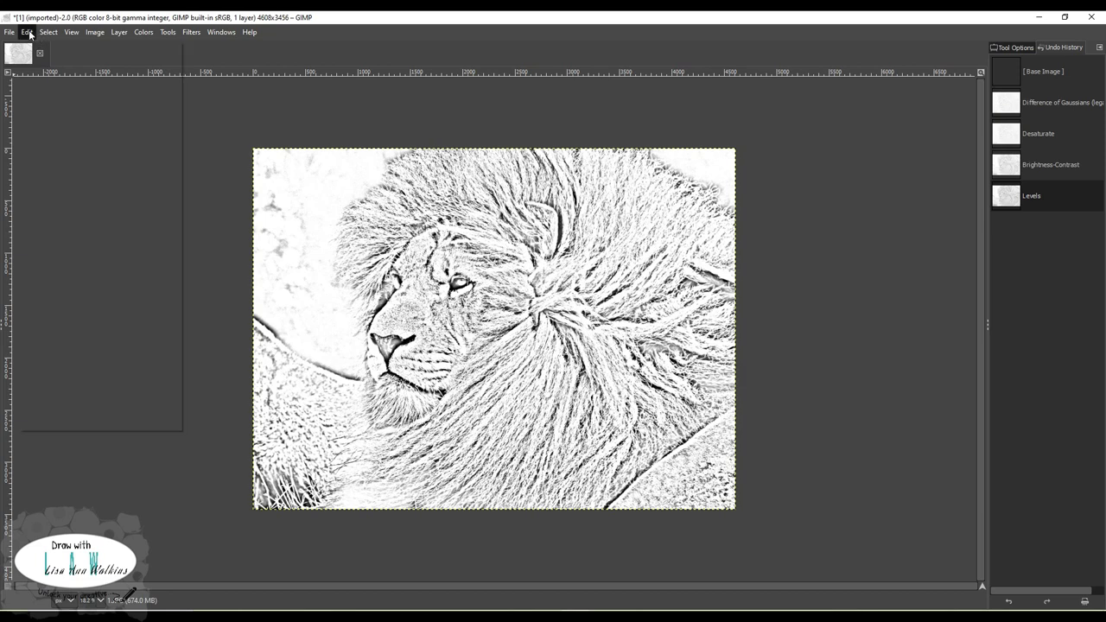
Step: Undo the Levels adjustment and redo it to compare the lion sketch with and without it
click(28, 33)
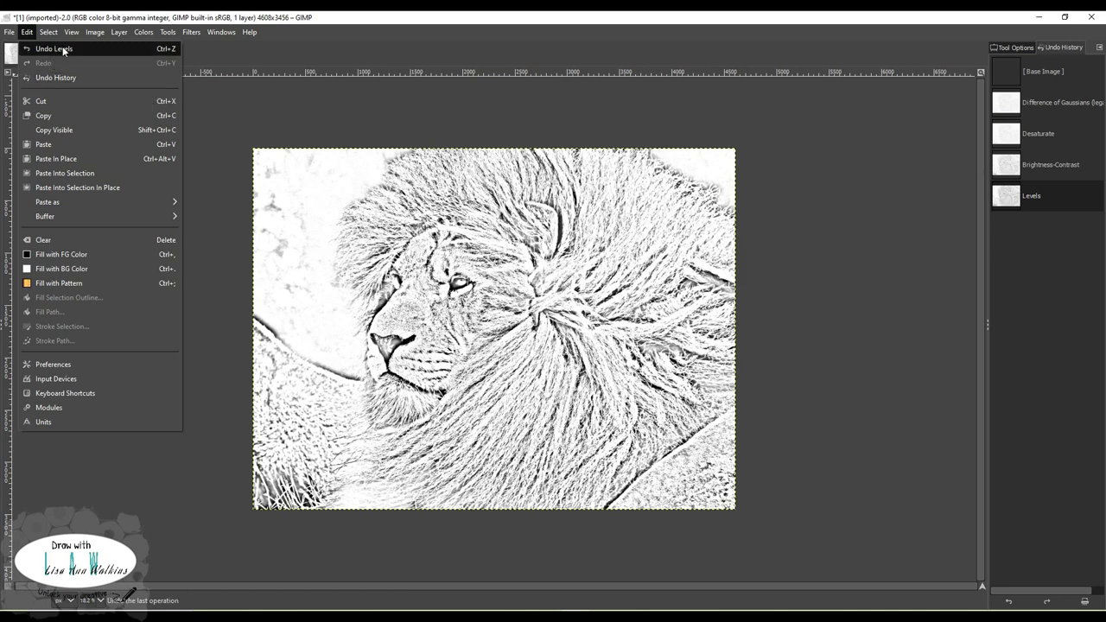
click(62, 49)
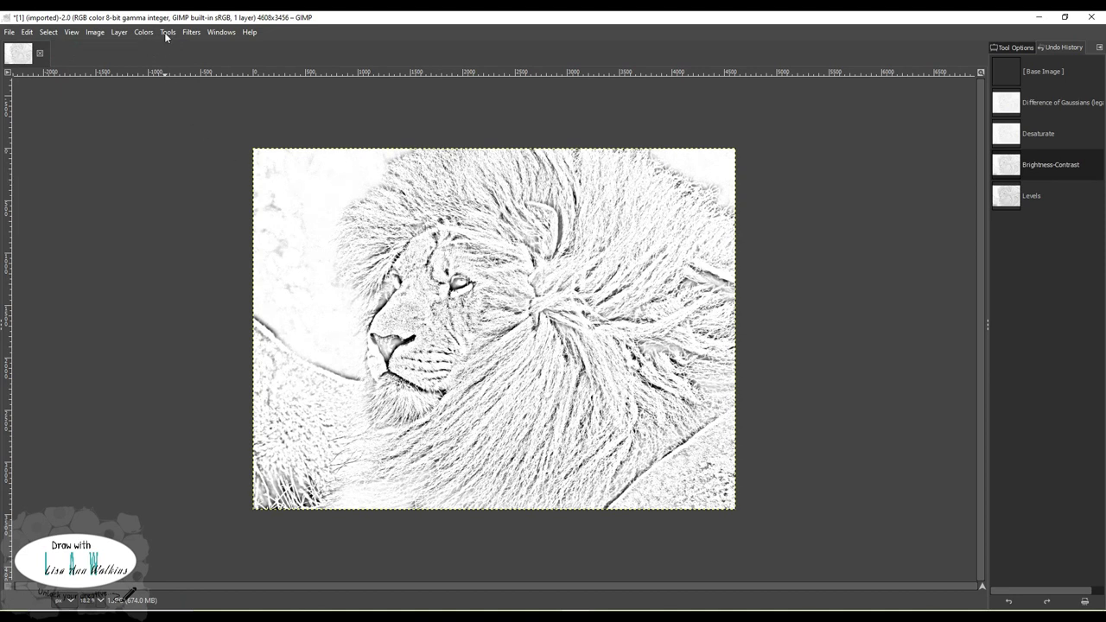
click(33, 34)
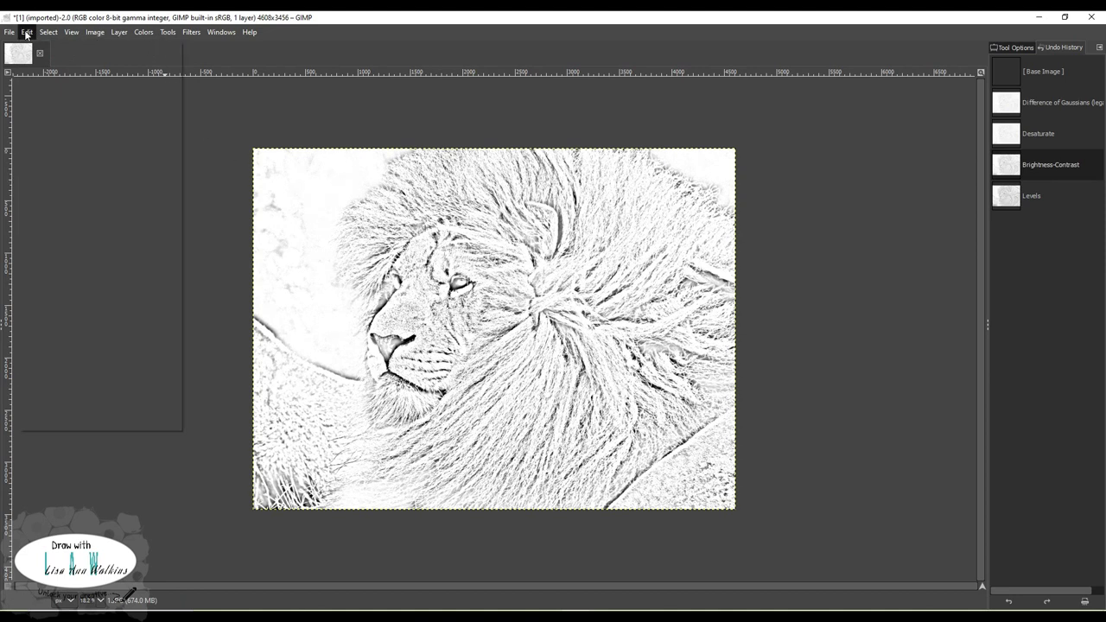
click(46, 65)
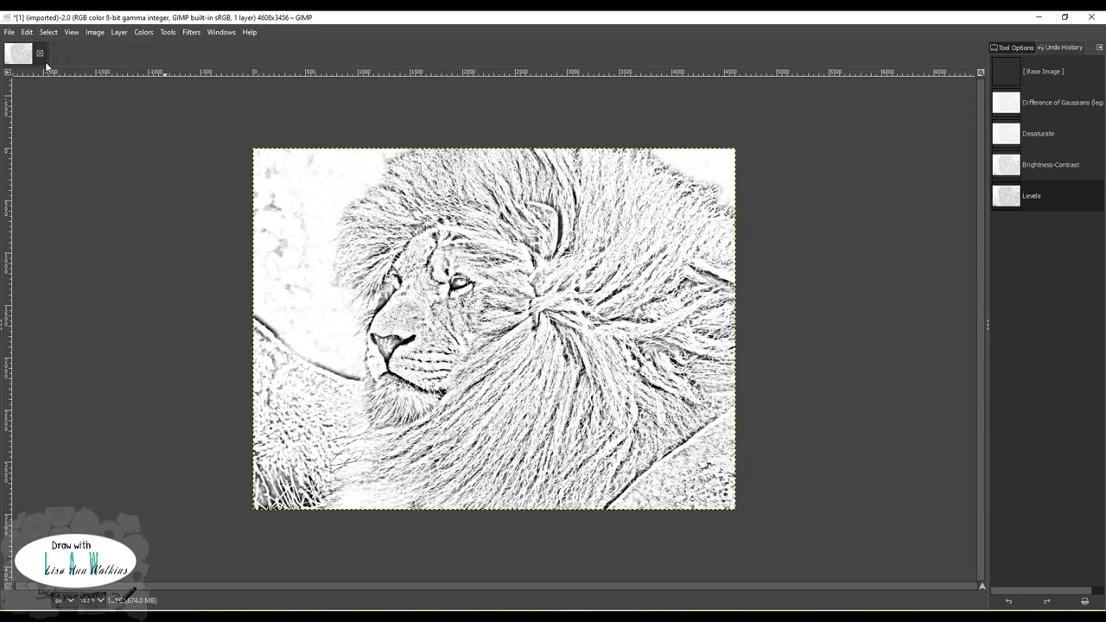
Step: Export the finished lion sketch as the JPEG file 1lineart.JPG in the Gimp test folder
click(9, 33)
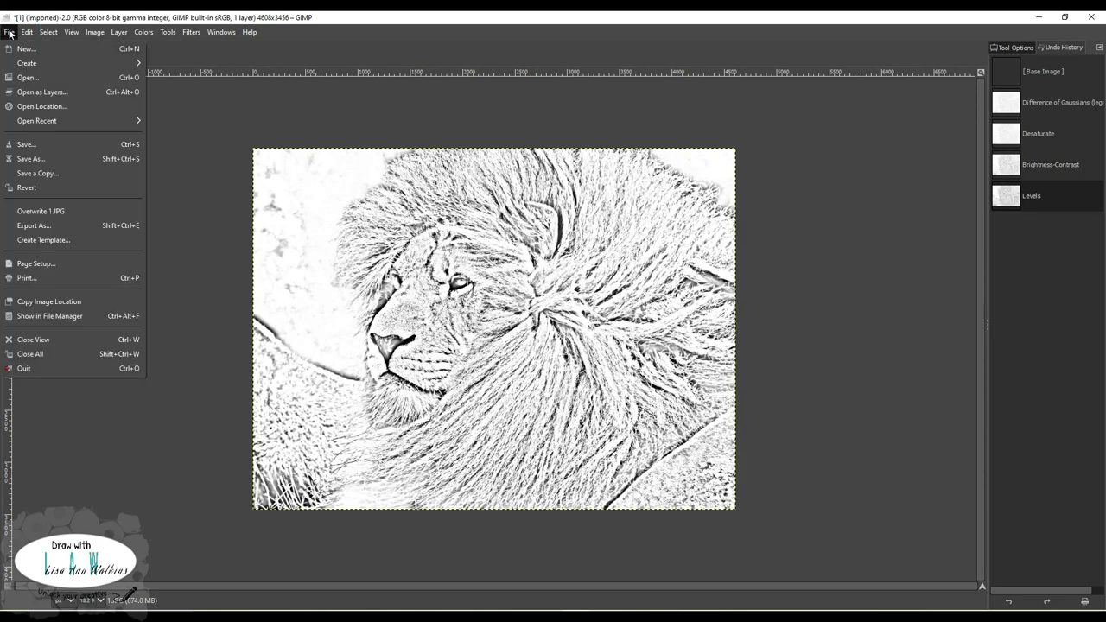
click(50, 225)
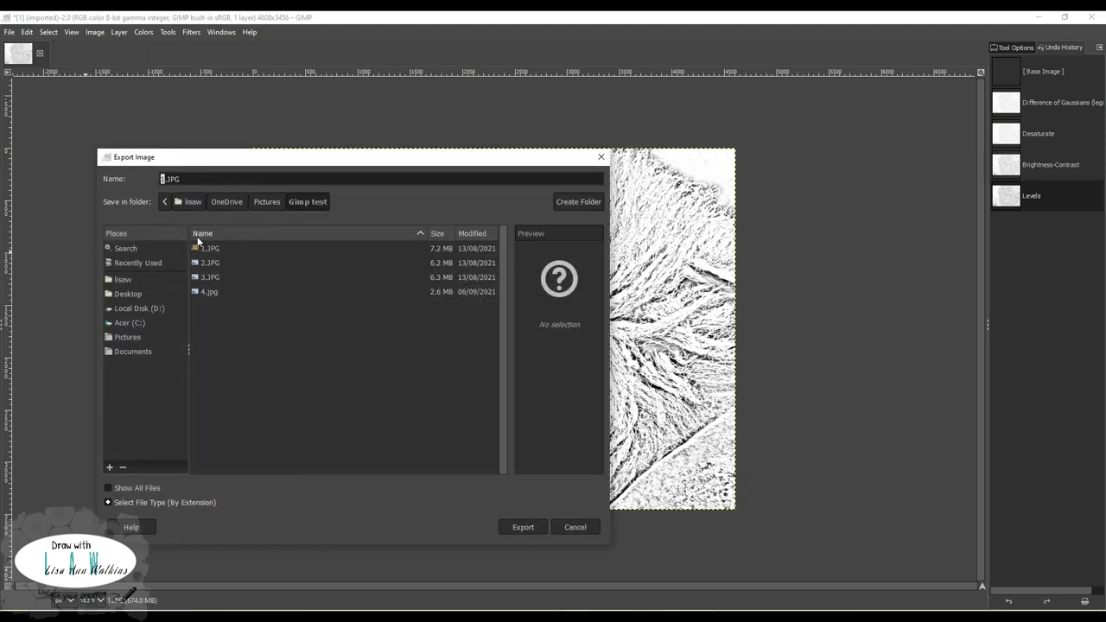
click(160, 179)
text(lineart)
click(522, 527)
click(522, 527)
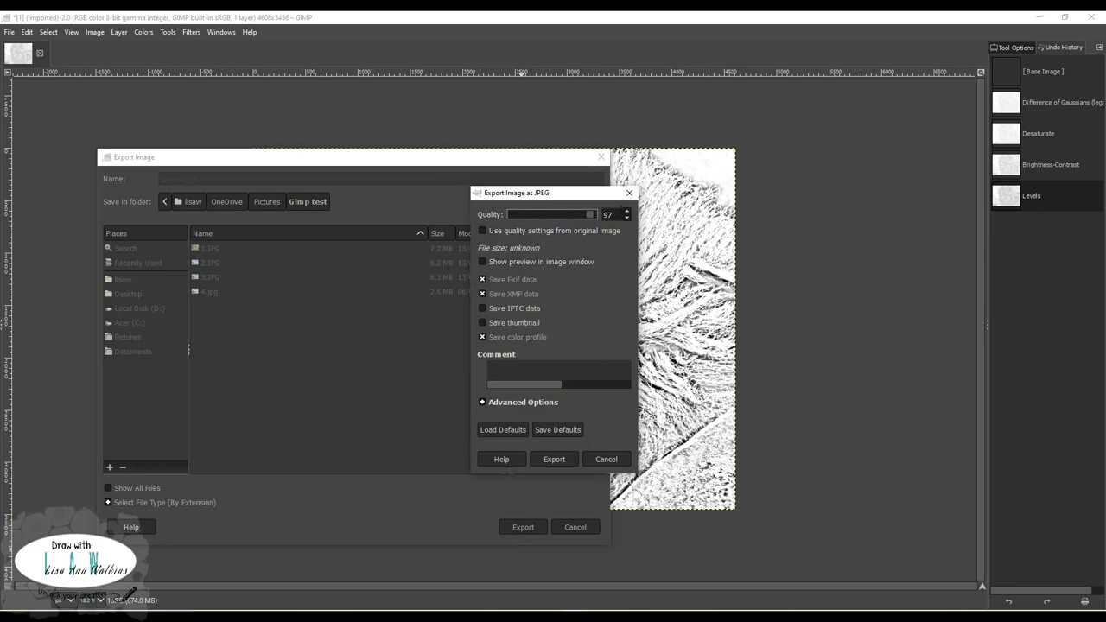
click(557, 459)
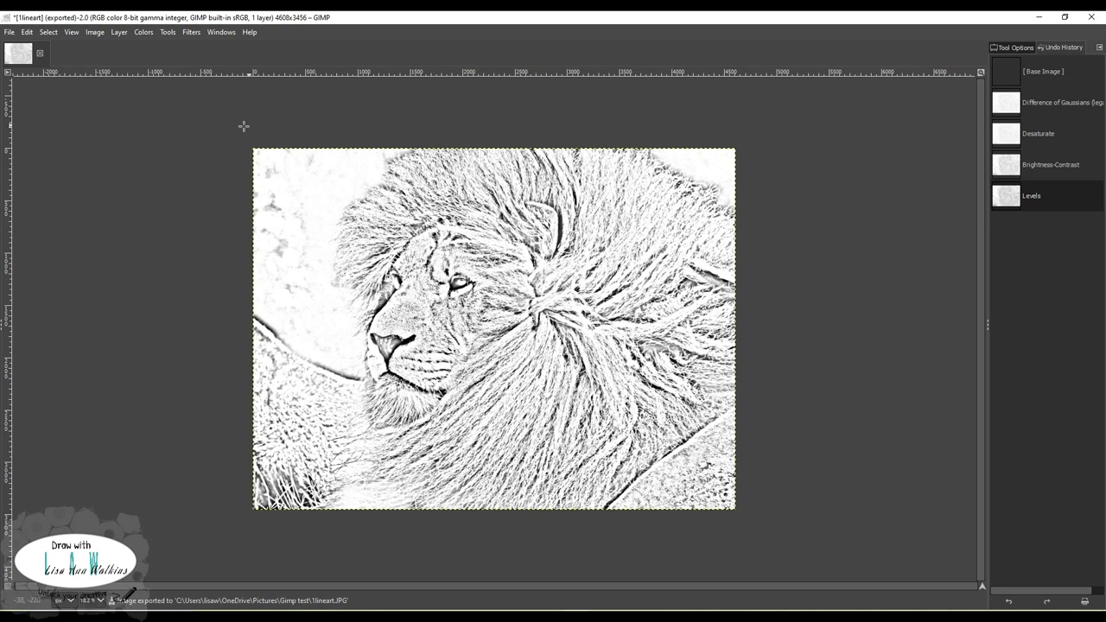
Step: Open the meerkat photo 3.JPG from the Gimp test folder
click(7, 33)
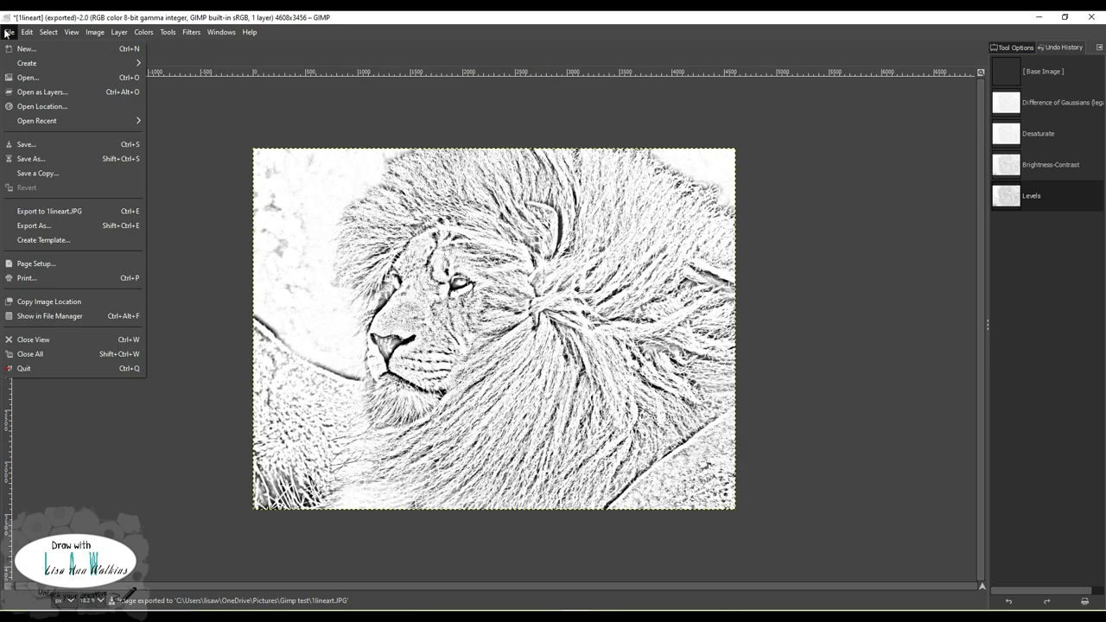
click(38, 78)
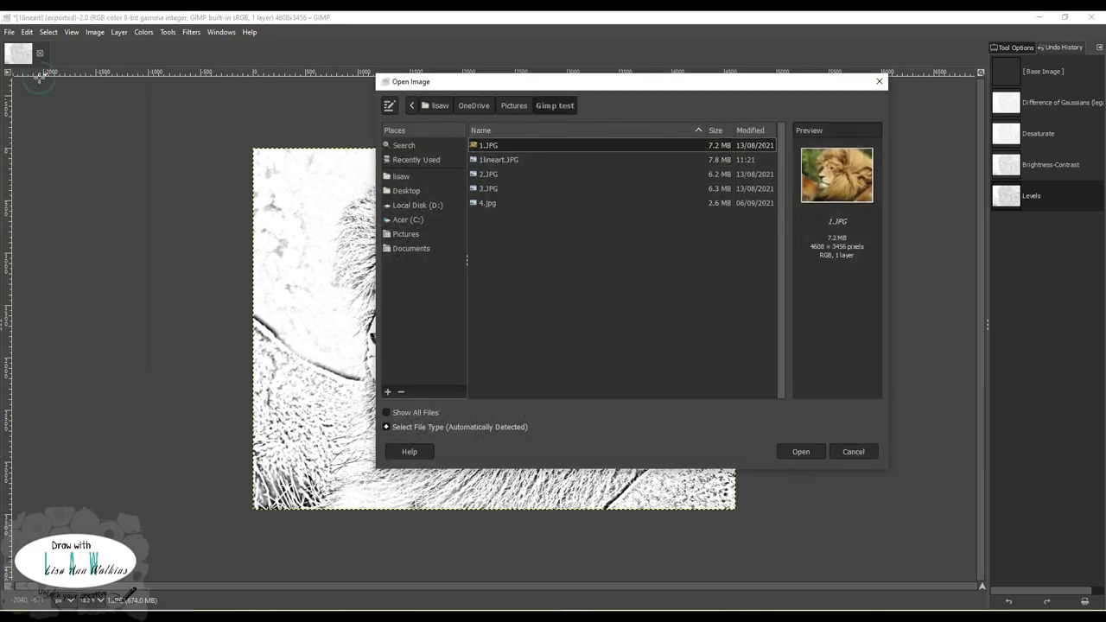
click(480, 176)
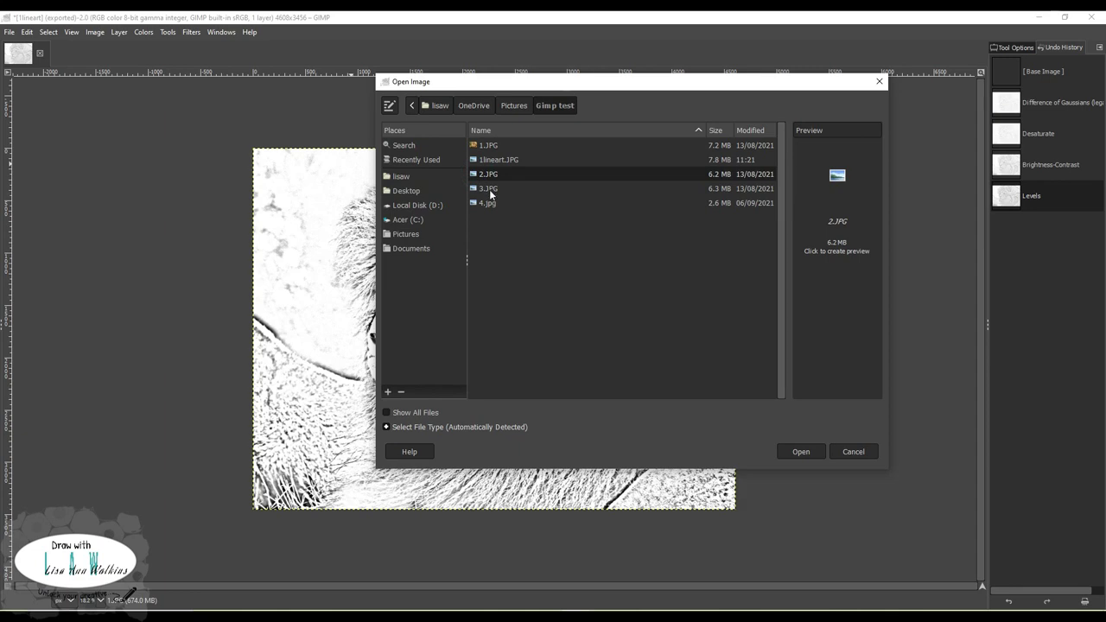
double_click(489, 190)
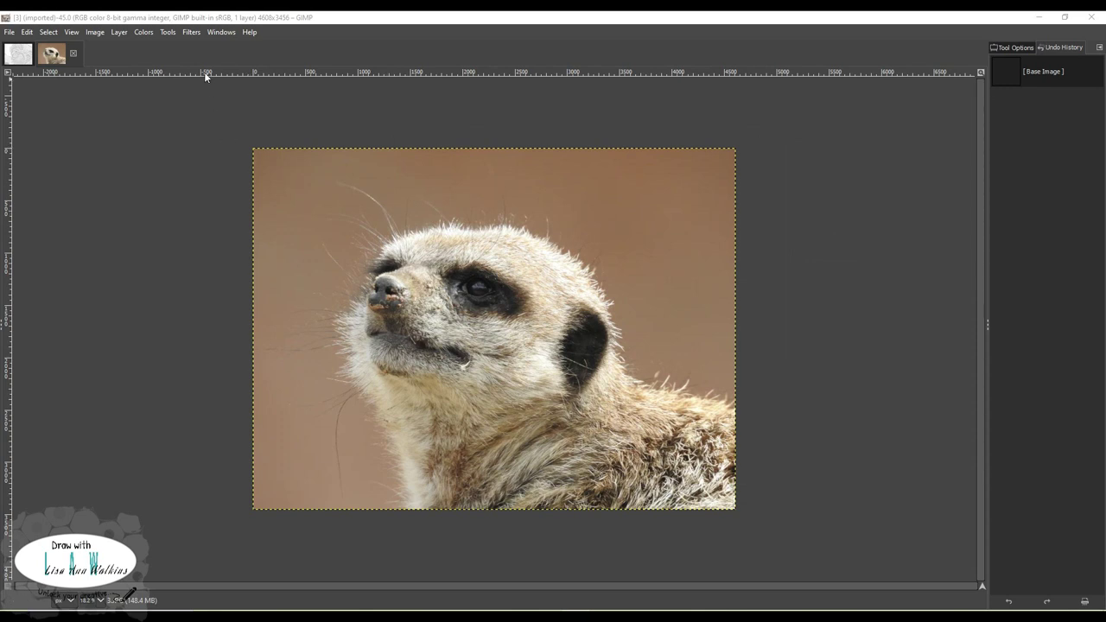
Step: Start the legacy Difference of Gaussians filter on the meerkat photo and preview the edges around the eye
click(194, 33)
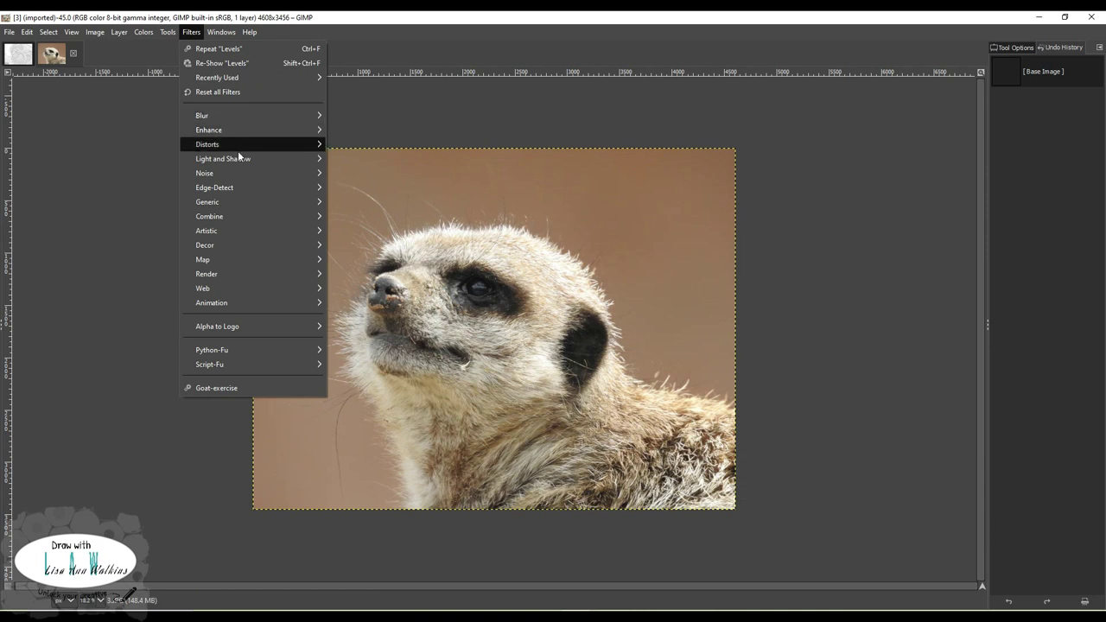
mouse_move(250, 186)
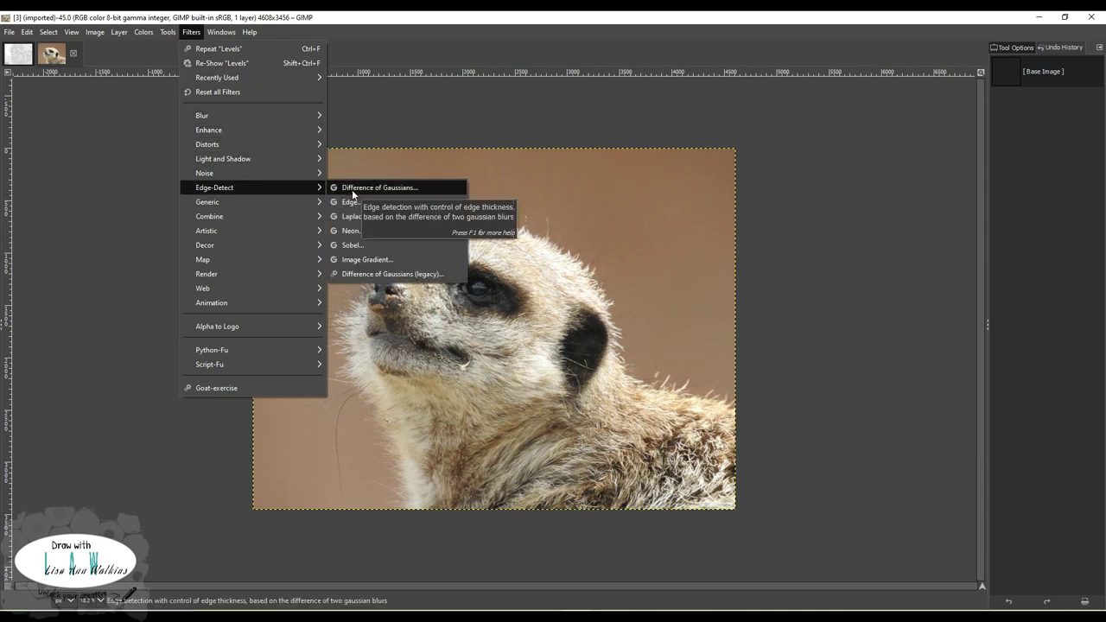
click(378, 274)
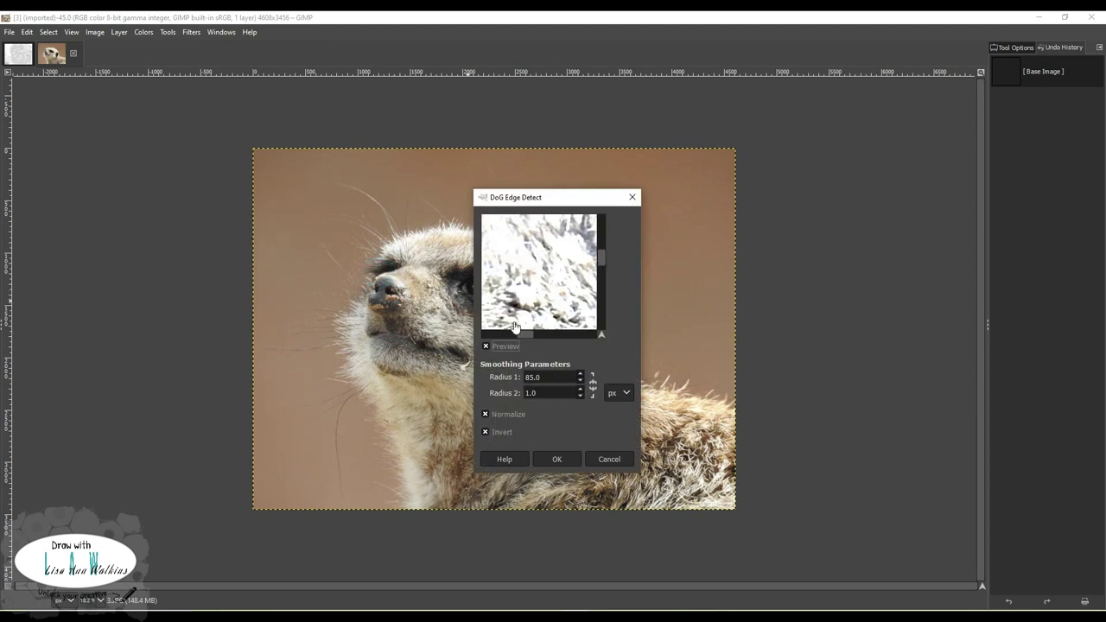
drag(523, 335, 515, 335)
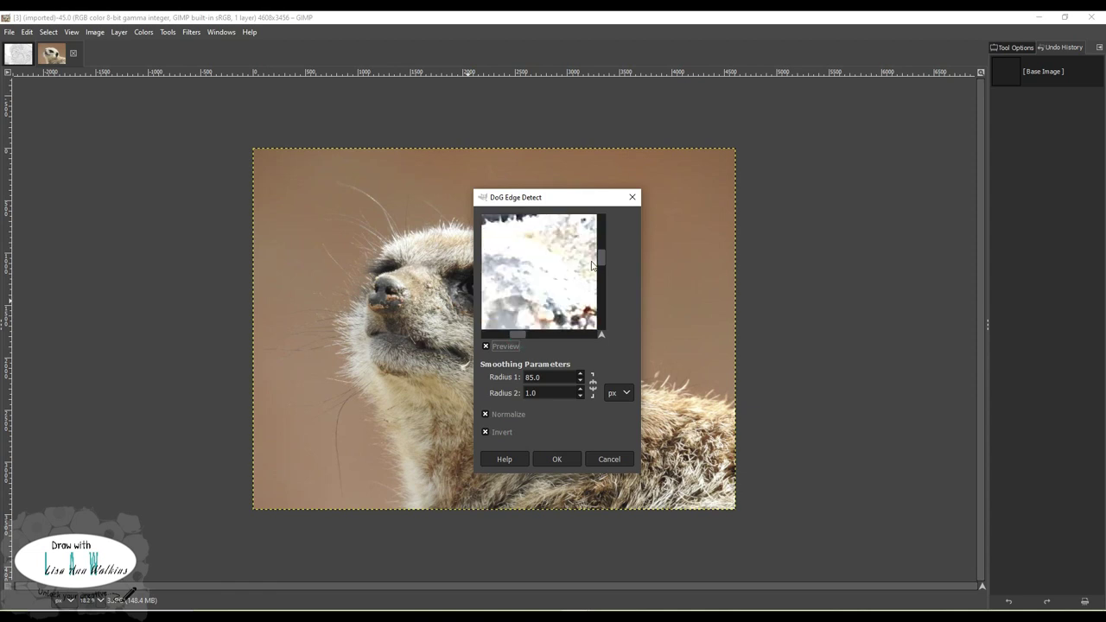
drag(600, 260, 599, 256)
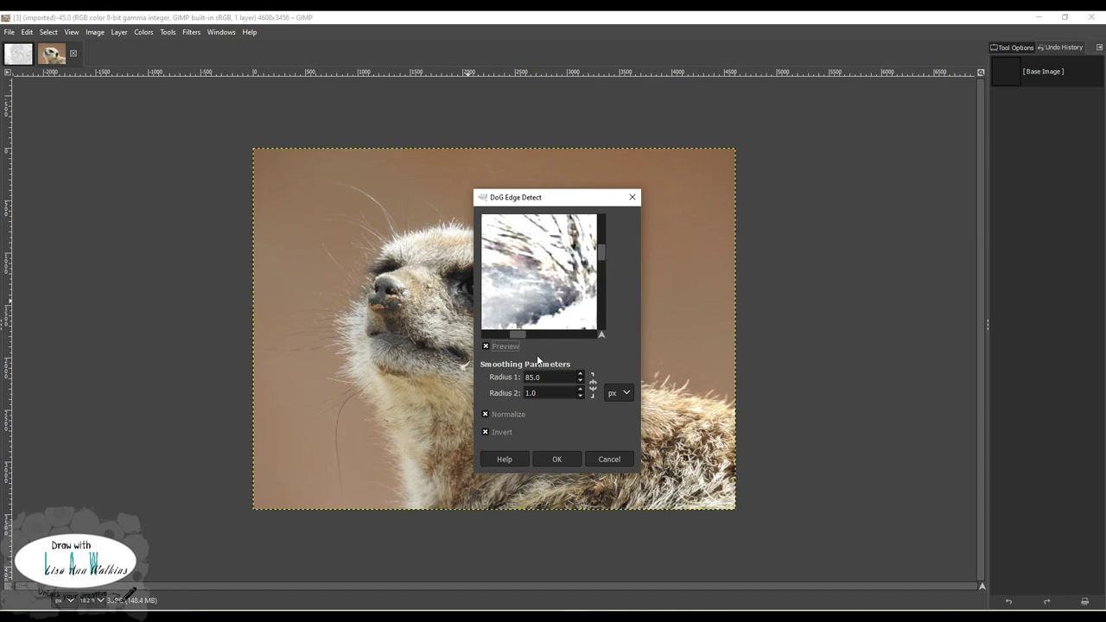
drag(519, 335, 536, 336)
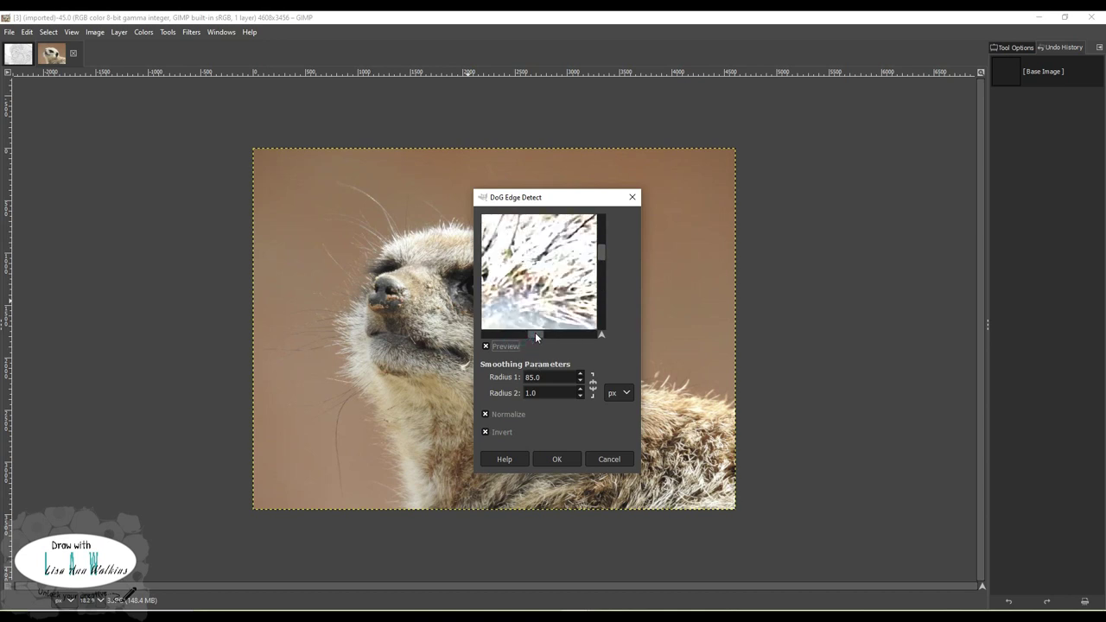
drag(602, 255, 602, 260)
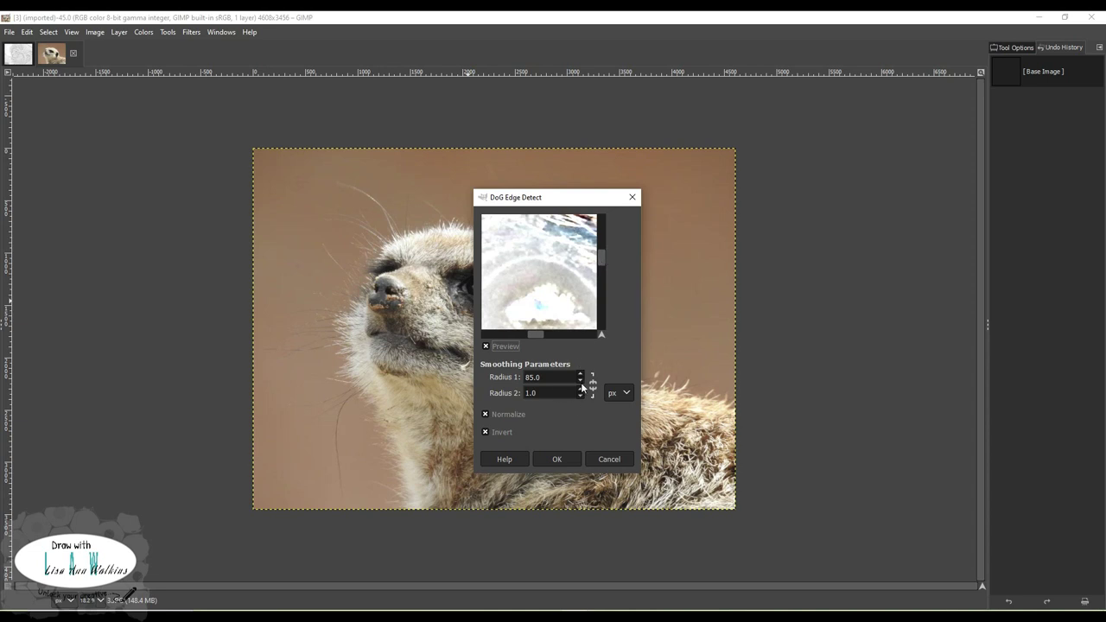
Step: Try a Radius 1 of 65, set it back to 85 px, and apply the edge detection to the meerkat photo
click(529, 380)
key(BackSpace)
text(6)
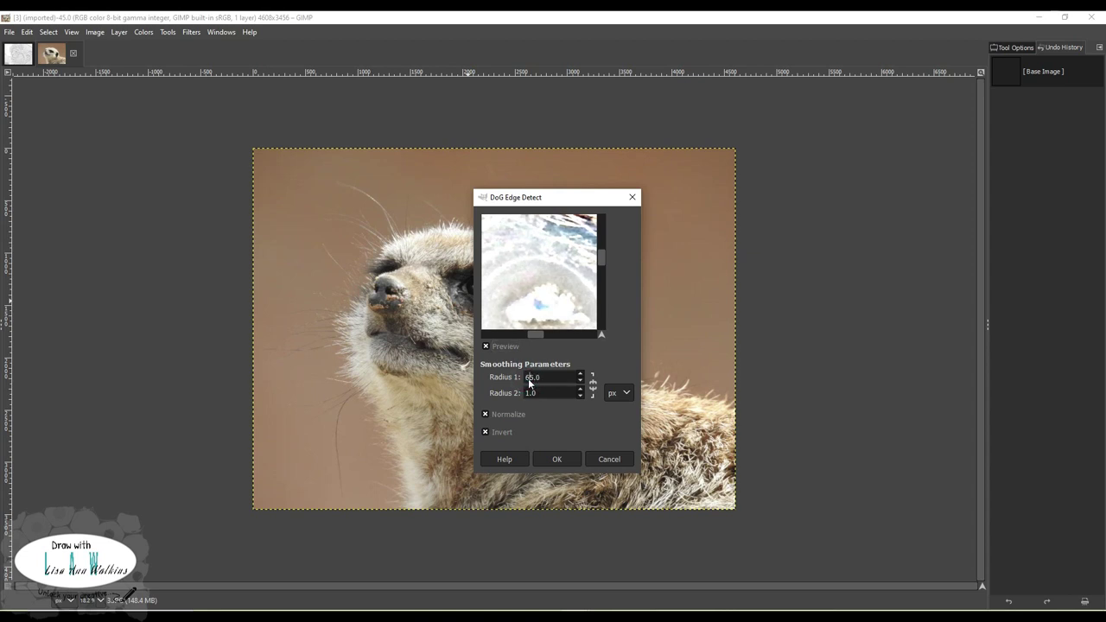
key(BackSpace)
text(9)
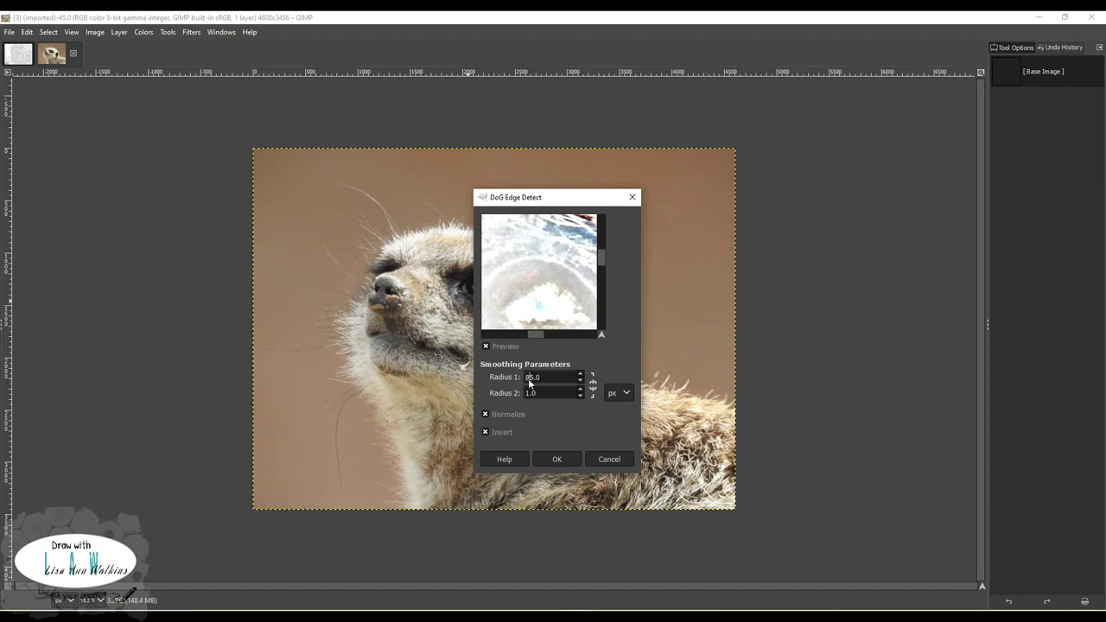
key(Tab)
click(560, 460)
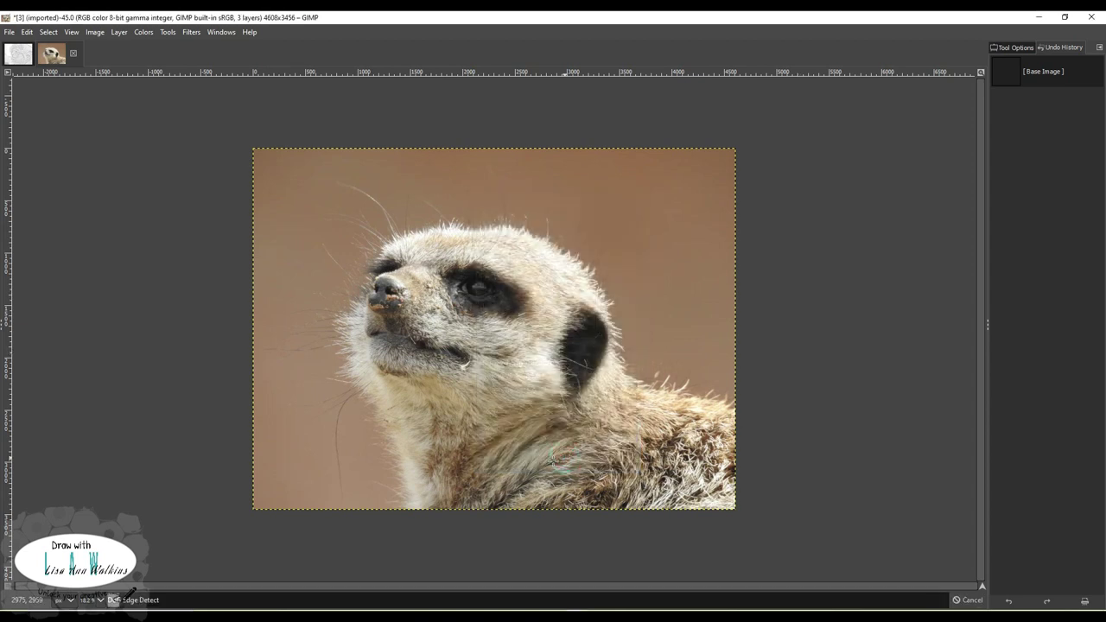
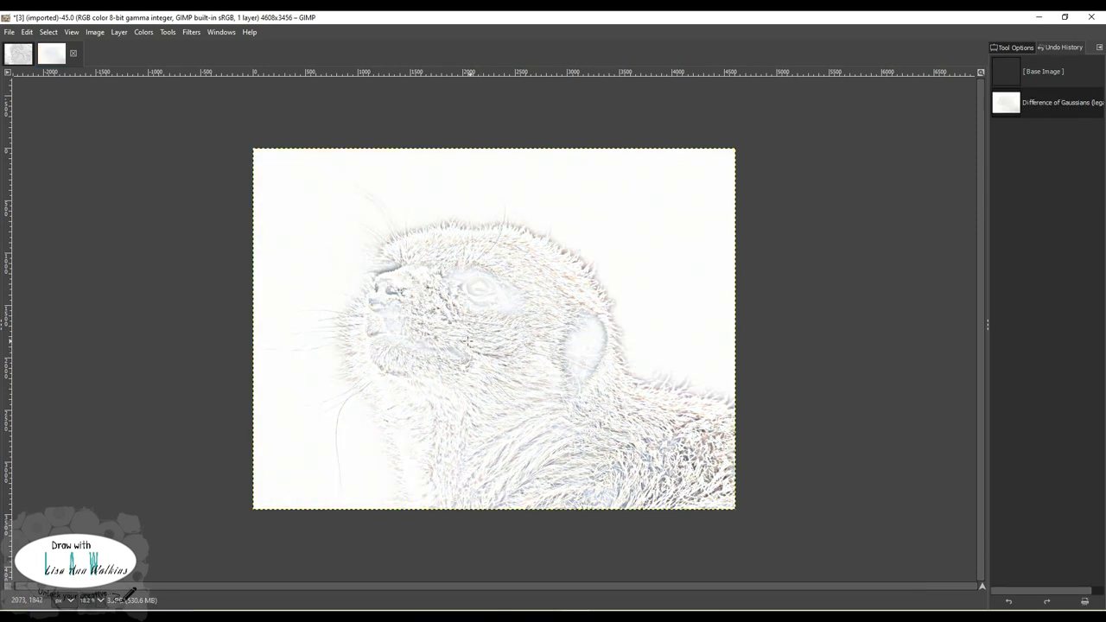
Step: Desaturate the meerkat sketch using the Luminance mode
click(144, 33)
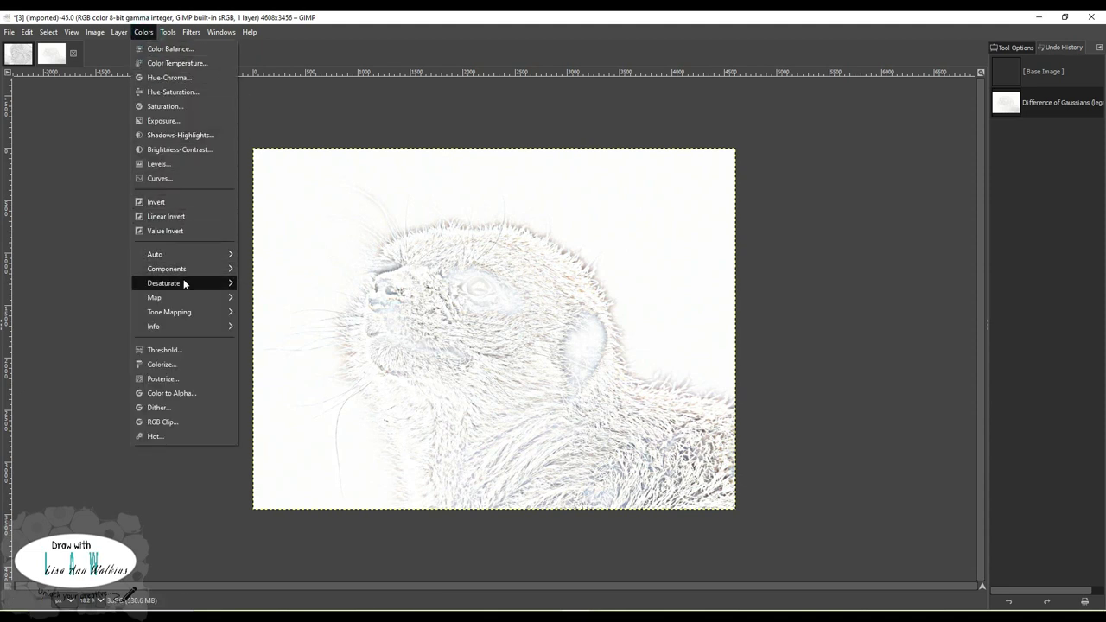
mouse_move(184, 283)
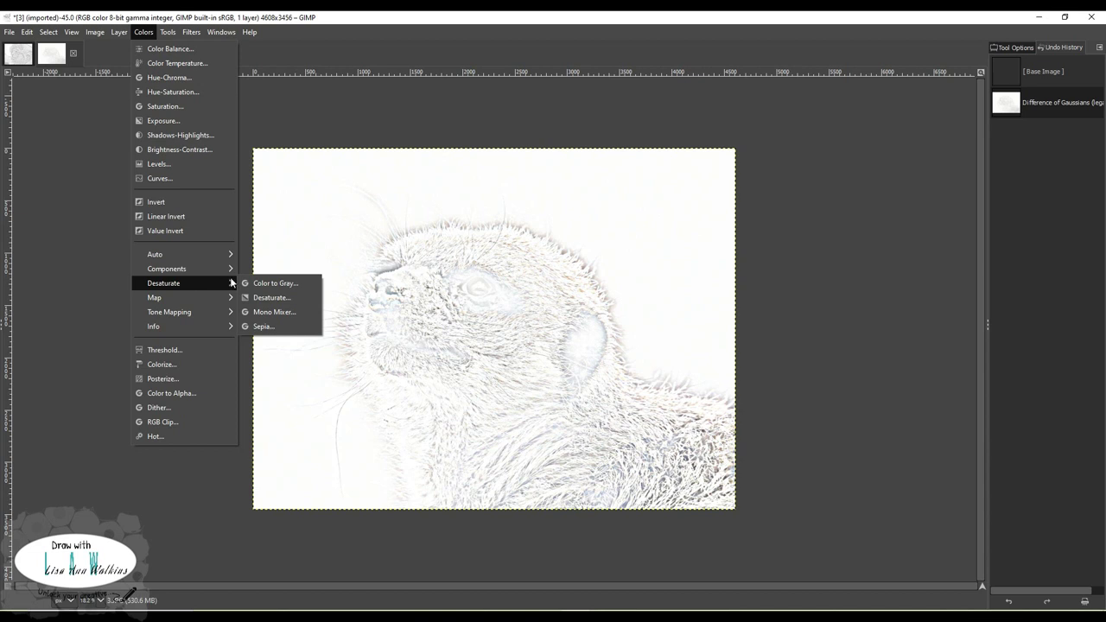
click(272, 297)
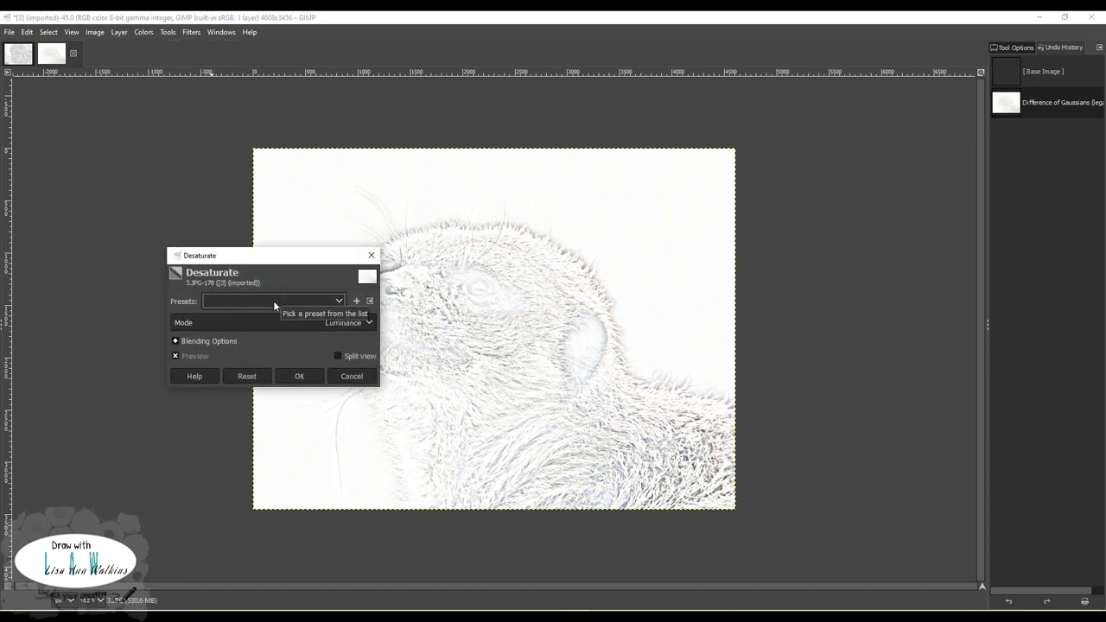
click(299, 376)
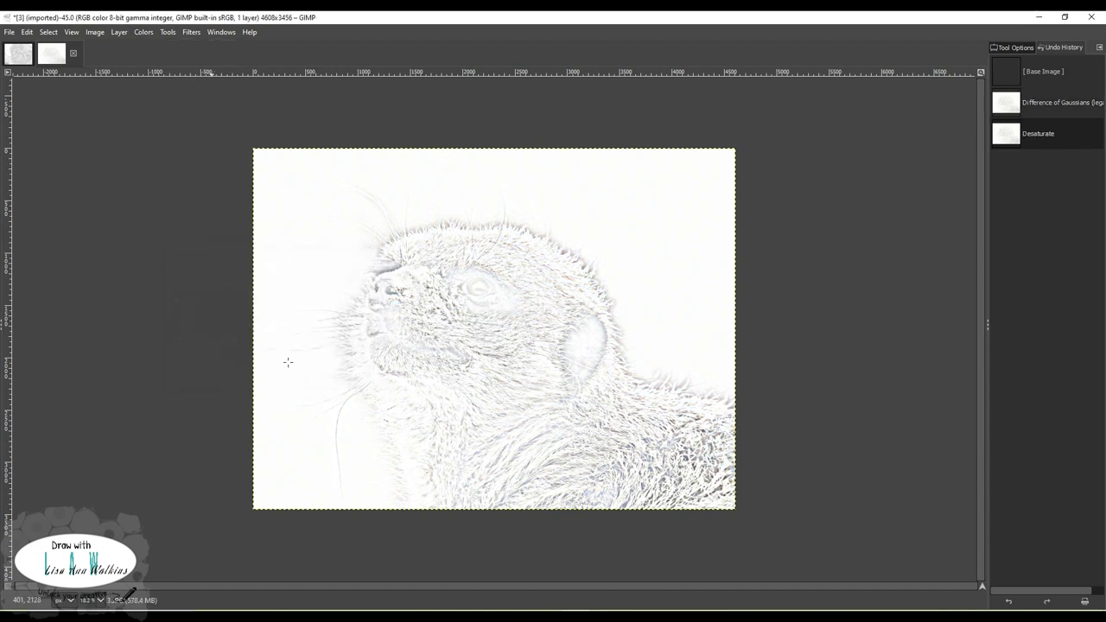
Step: Start a Brightness-Contrast adjustment on the meerkat sketch and set the brightness to -100
click(144, 33)
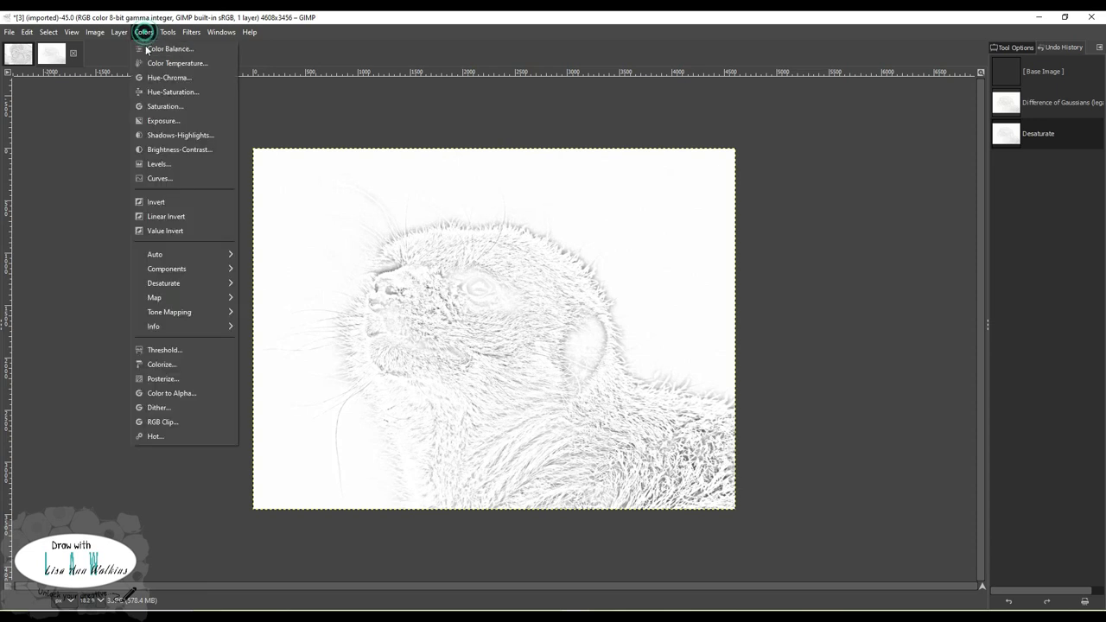
click(165, 149)
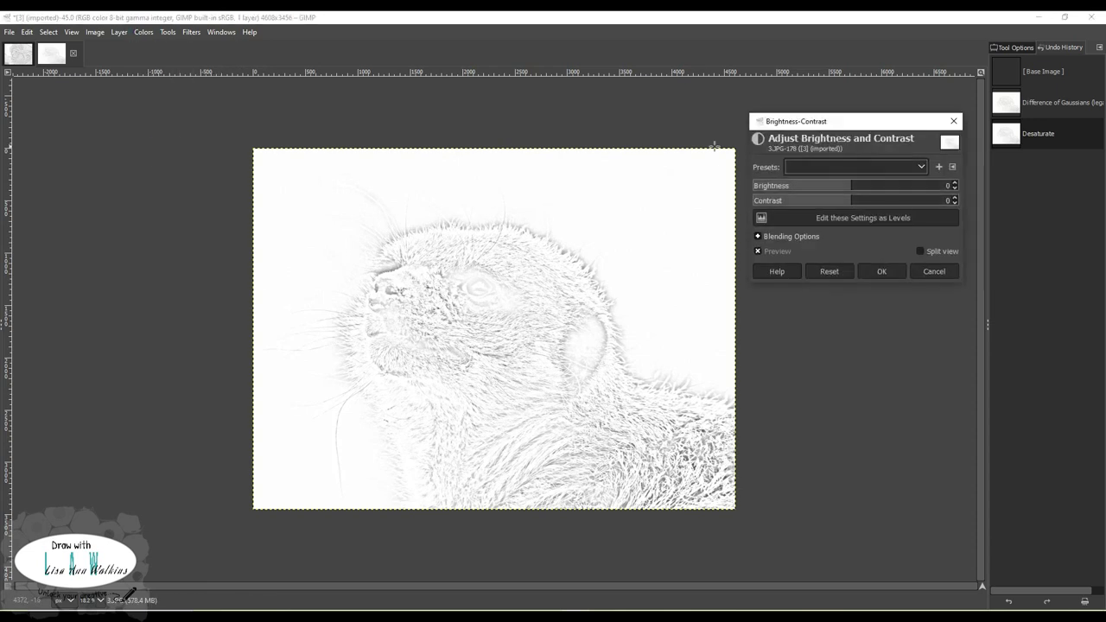
click(942, 184)
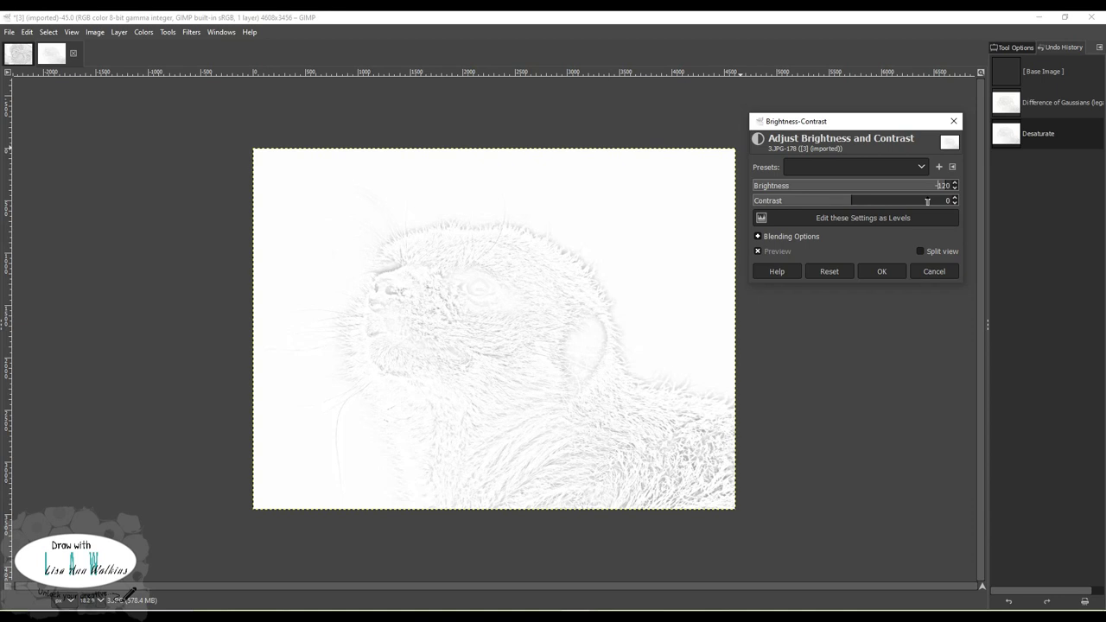
key(Delete)
text(0)
key(Return)
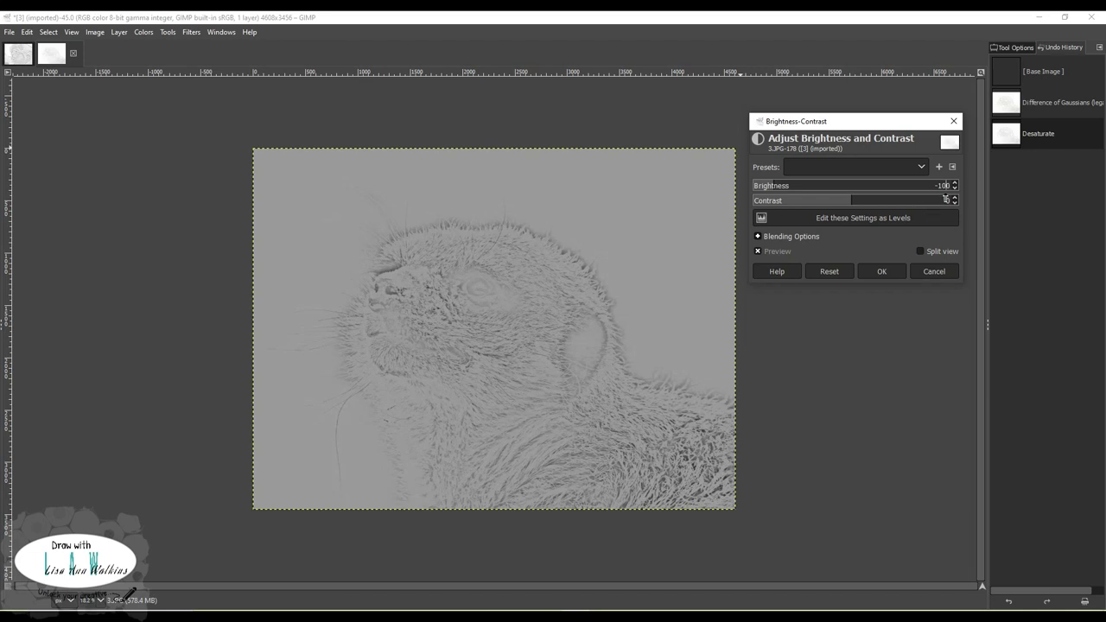
key(Return)
Step: Set the contrast of the meerkat sketch's Brightness-Contrast adjustment to 95
click(945, 199)
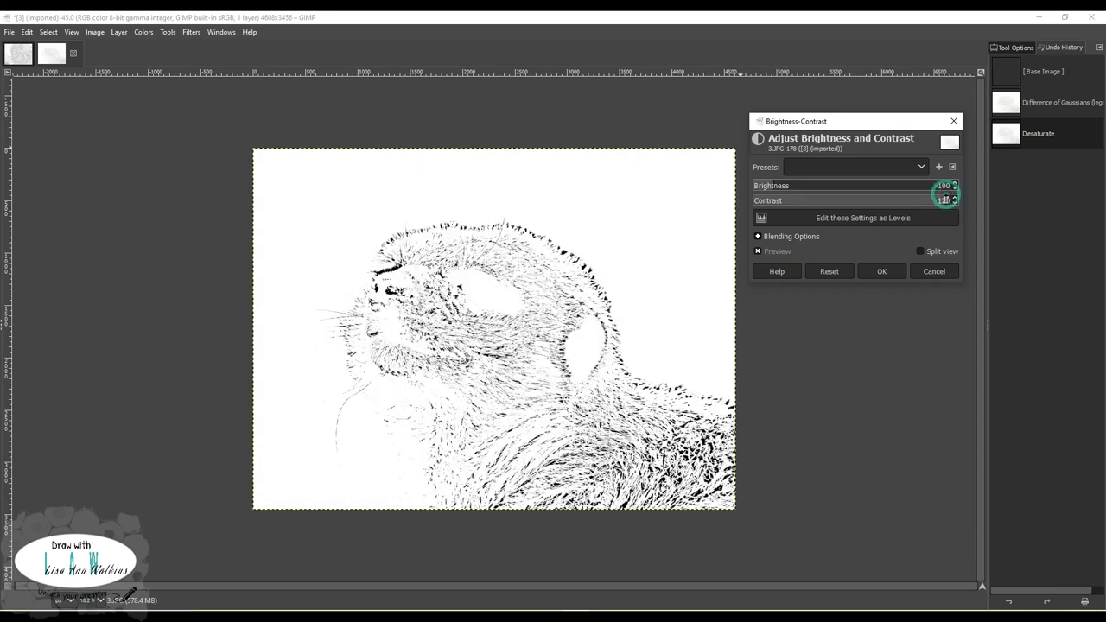
key(BackSpace)
key(BackSpace)
key(BackSpace)
click(914, 184)
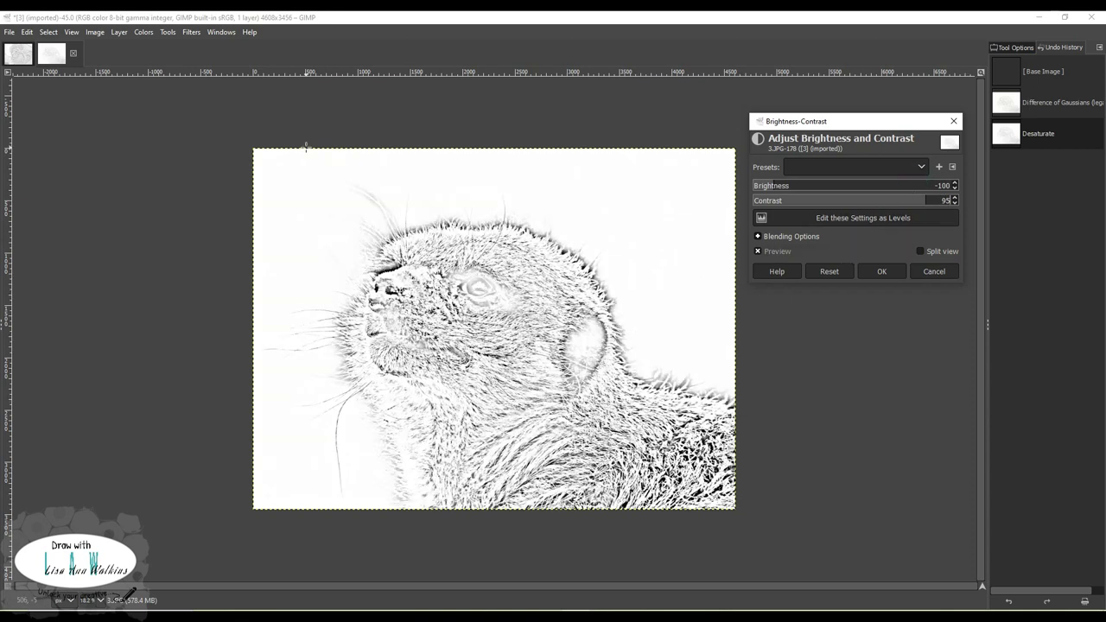
Step: Darken the meerkat sketch with a Levels adjustment, setting the midtone input level of the Value channel to 0.50
click(144, 33)
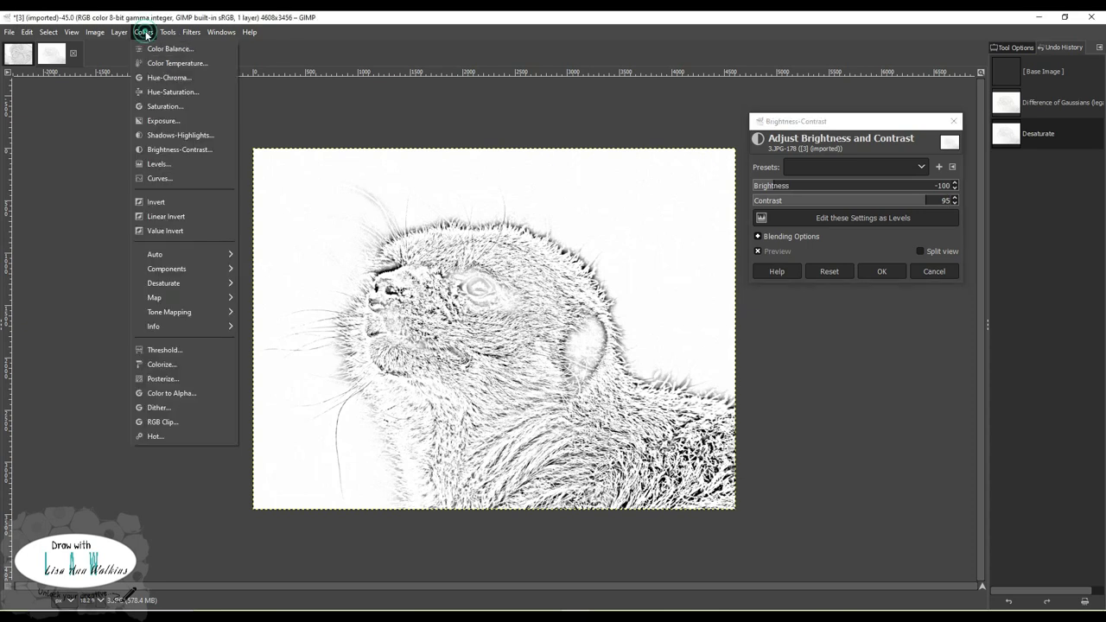
click(168, 164)
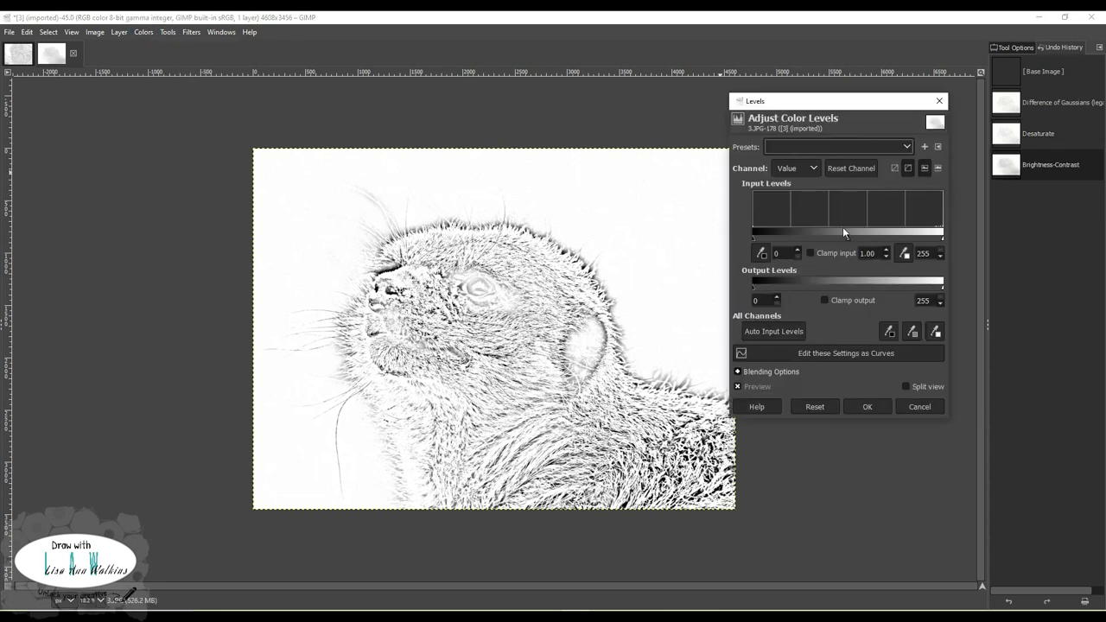
drag(848, 237, 874, 238)
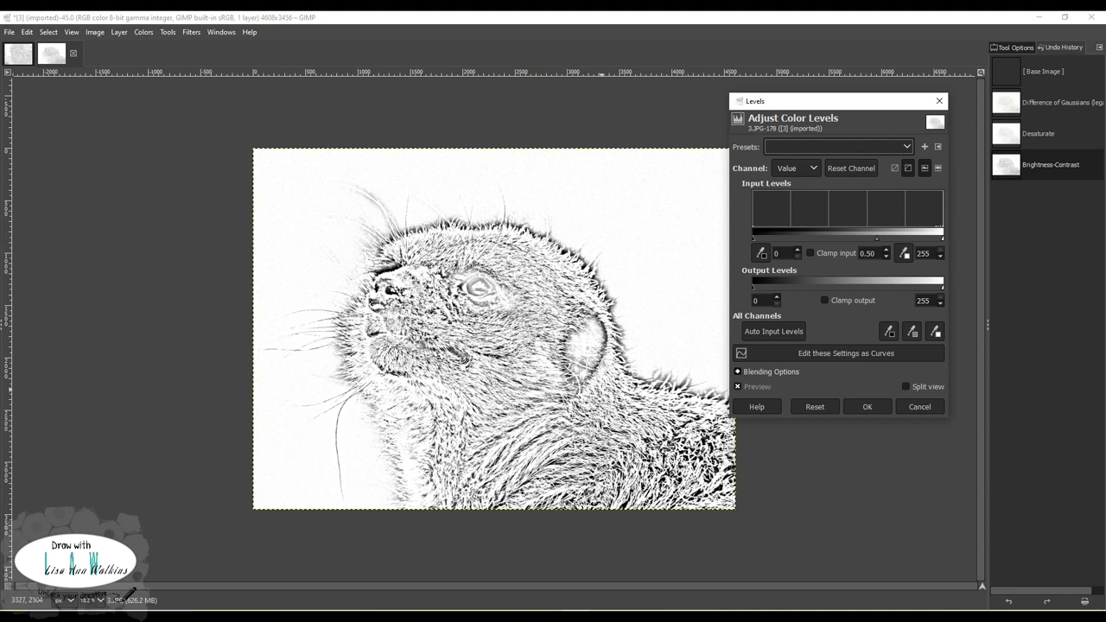
click(869, 407)
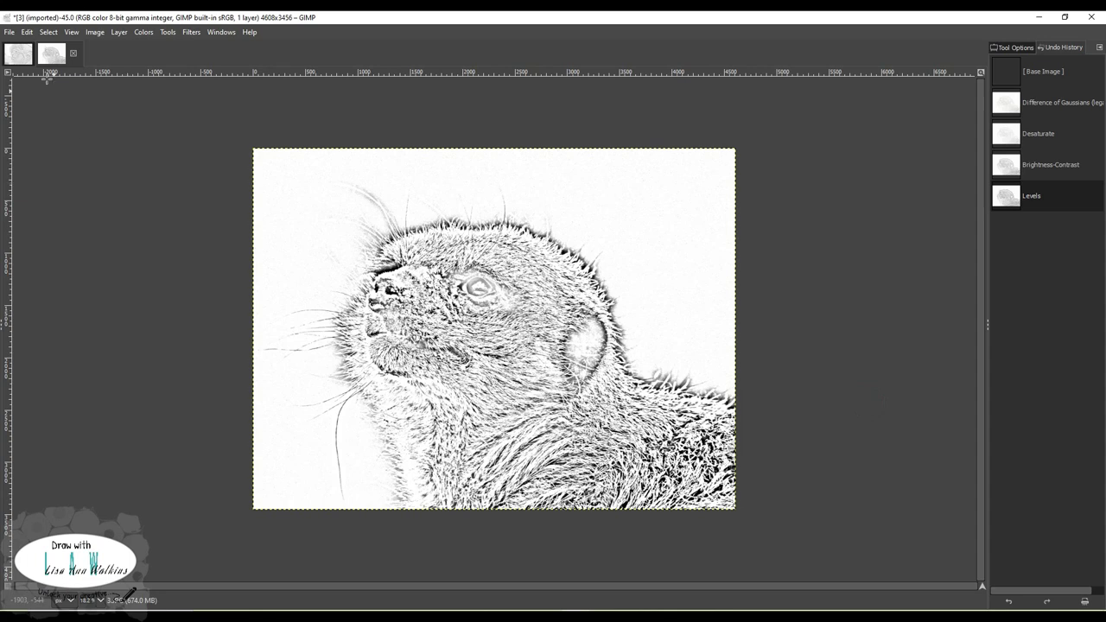
Step: Export the finished meerkat sketch as the JPEG file 3lineart.JPG in the Gimp test folder
click(9, 32)
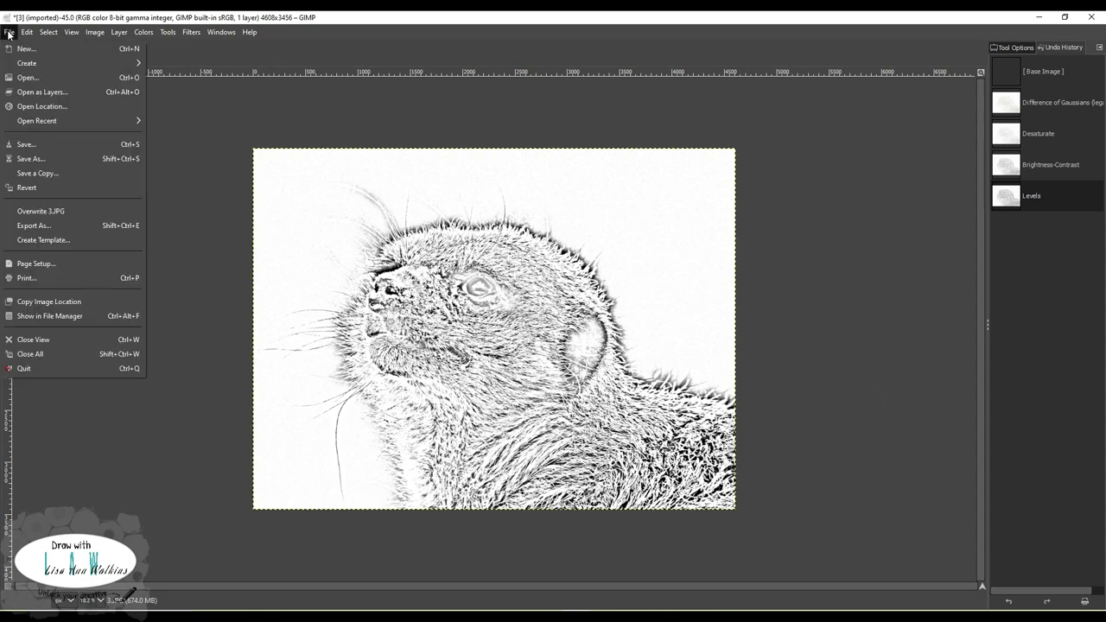
click(36, 225)
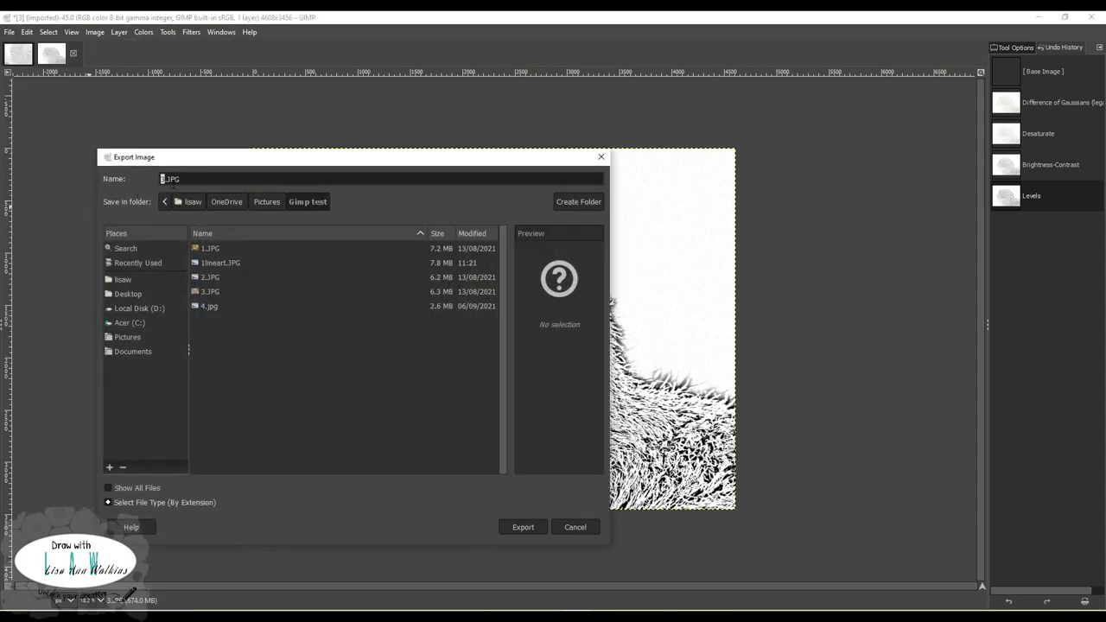
click(161, 179)
text(lineart)
click(529, 527)
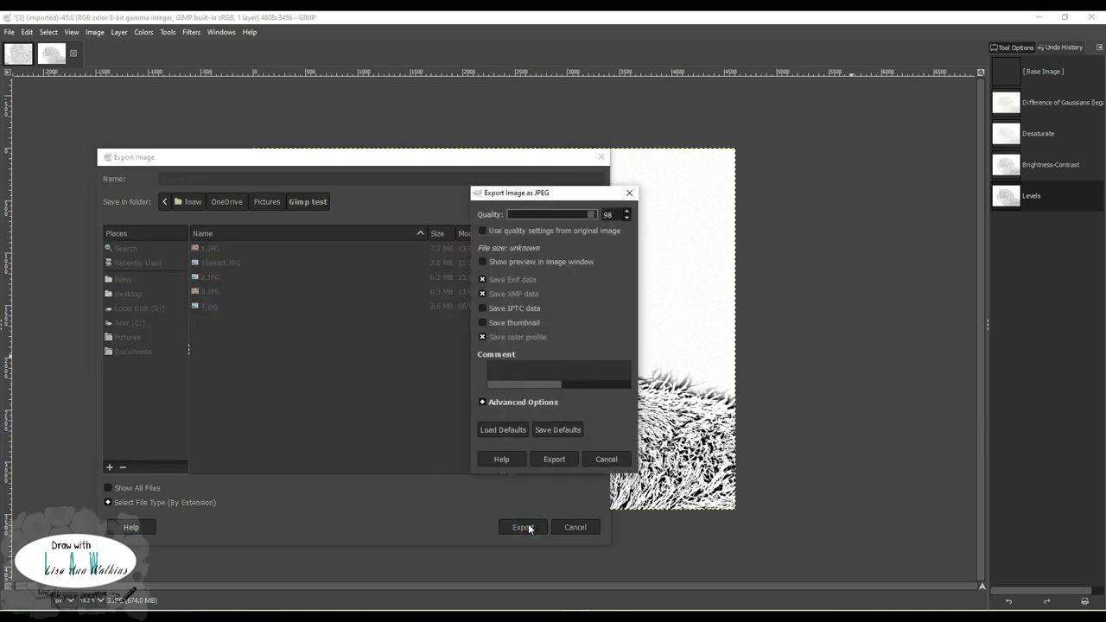
click(552, 463)
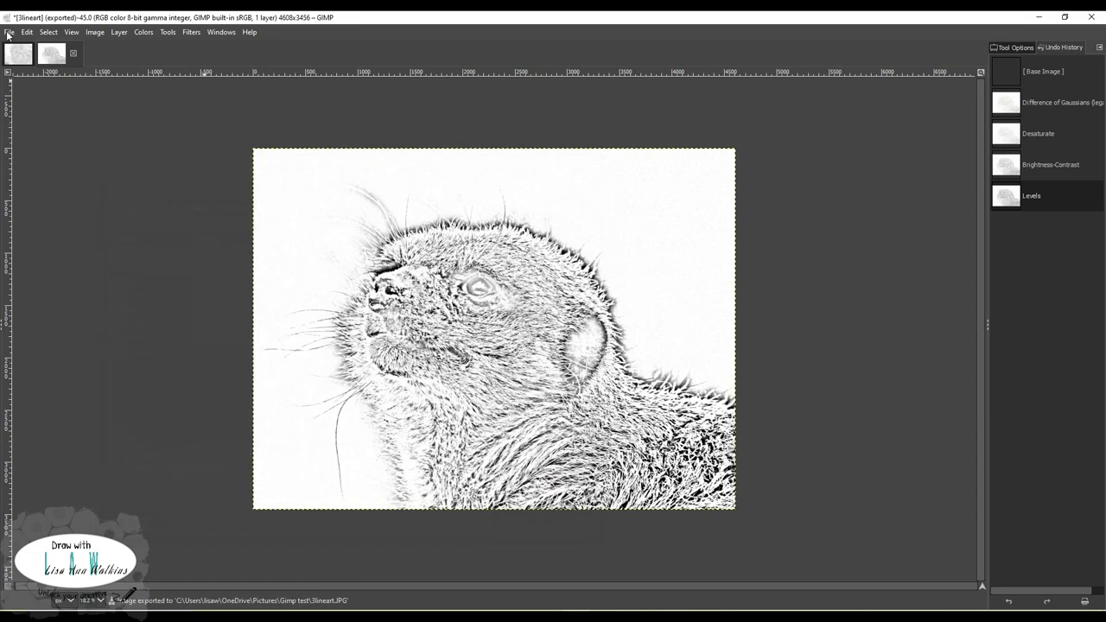
Step: Open the lemur photo 2.JPG from the Gimp test folder
click(8, 33)
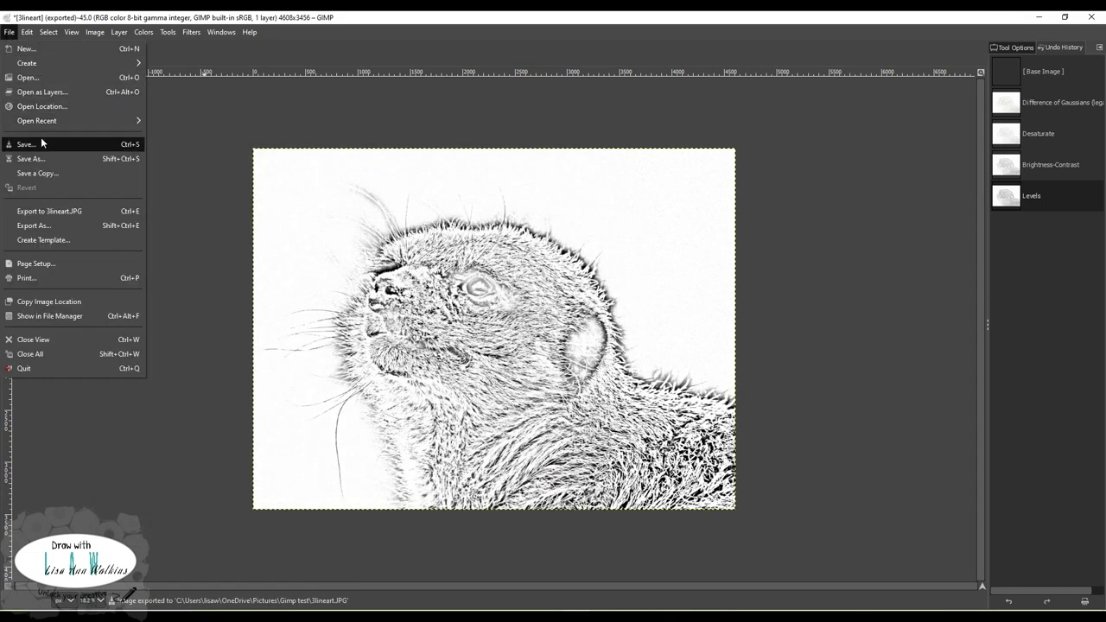
click(36, 75)
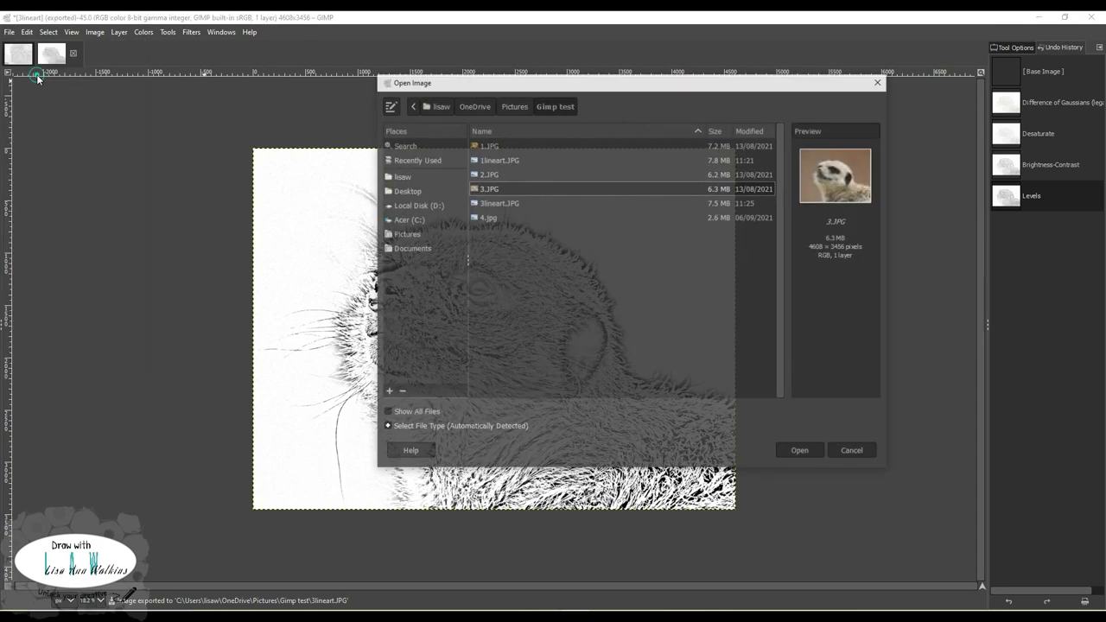
double_click(484, 174)
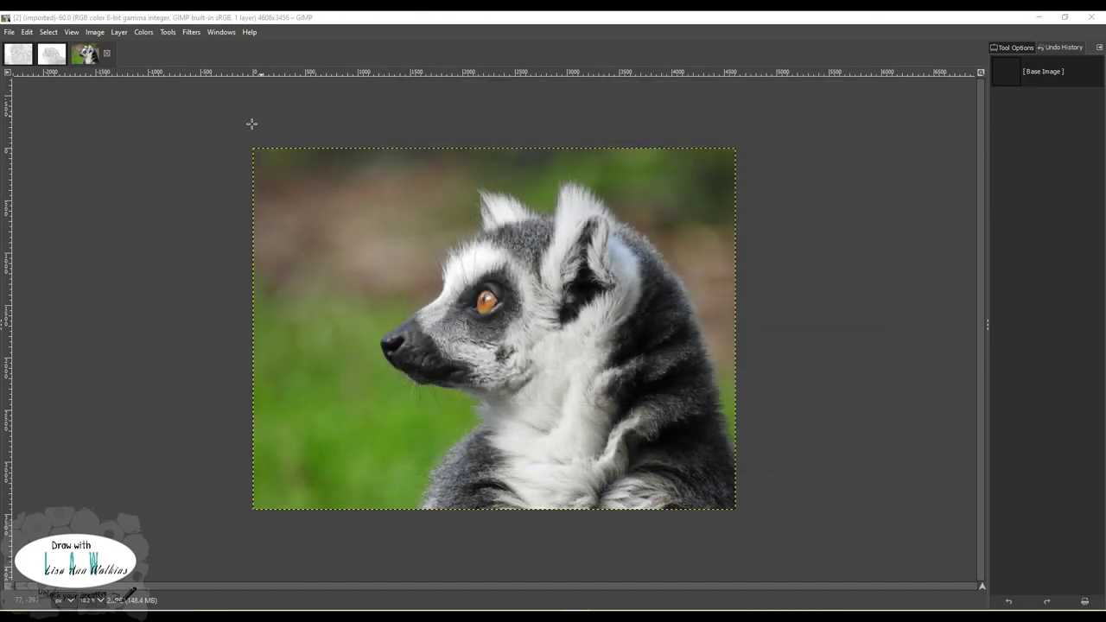
Step: Apply the legacy Difference of Gaussians filter to the lemur photo with radius 1 of 85.0 and radius 2 of 1.0, normalized and inverted
click(186, 33)
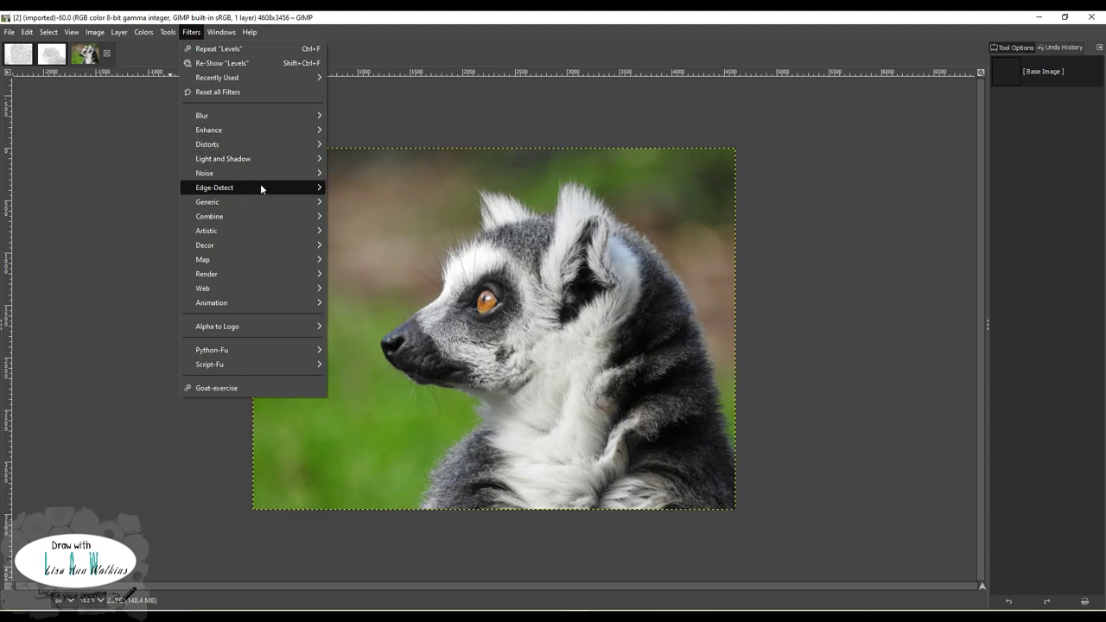
mouse_move(264, 191)
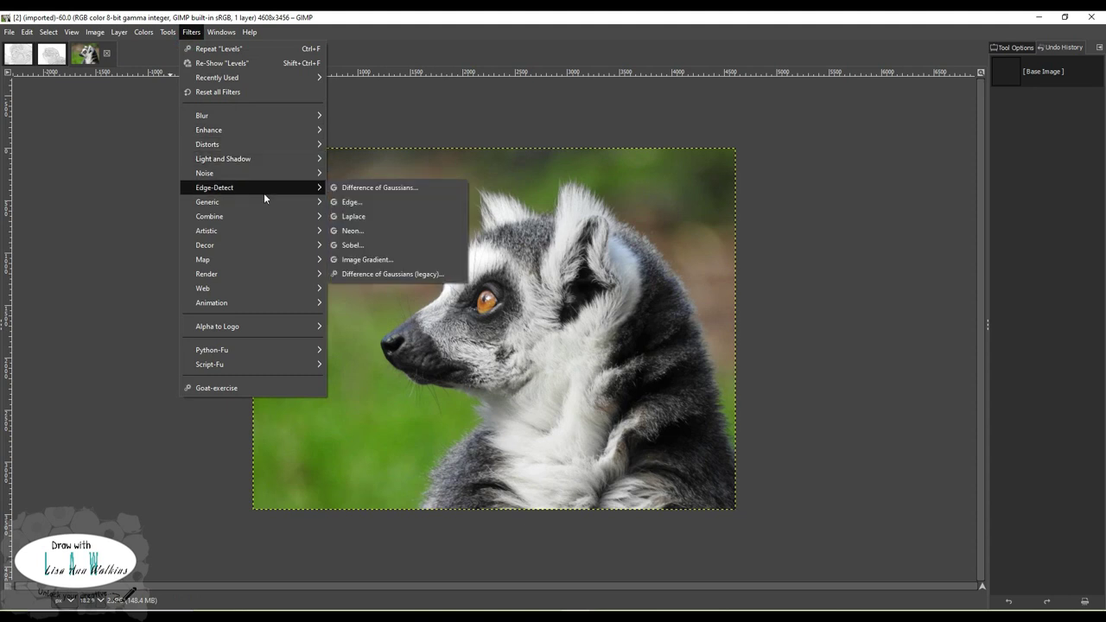
click(350, 274)
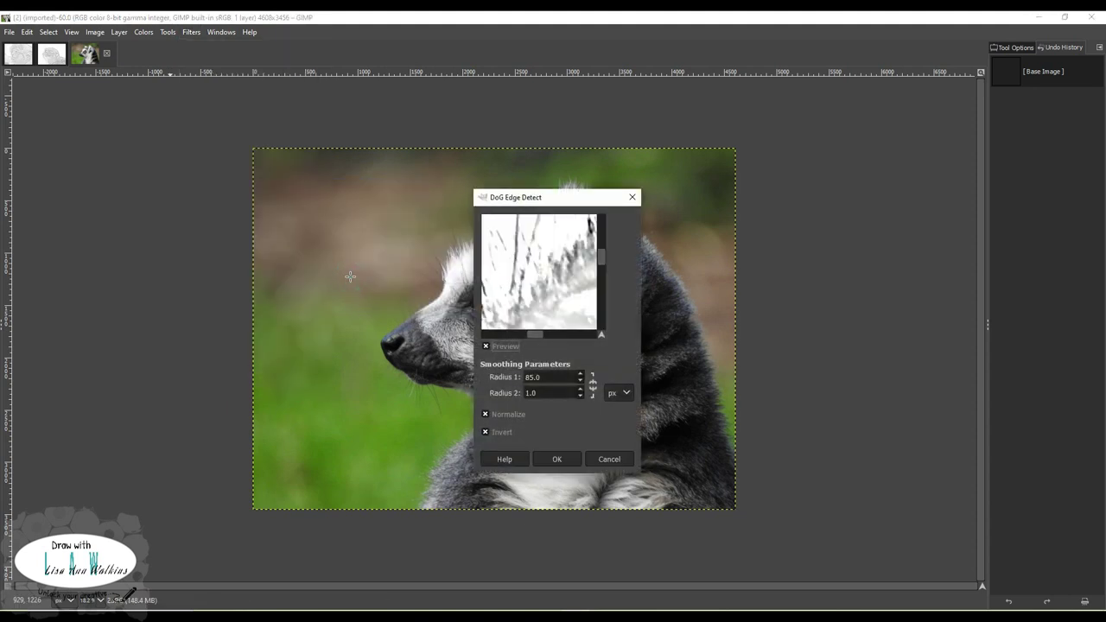
click(554, 457)
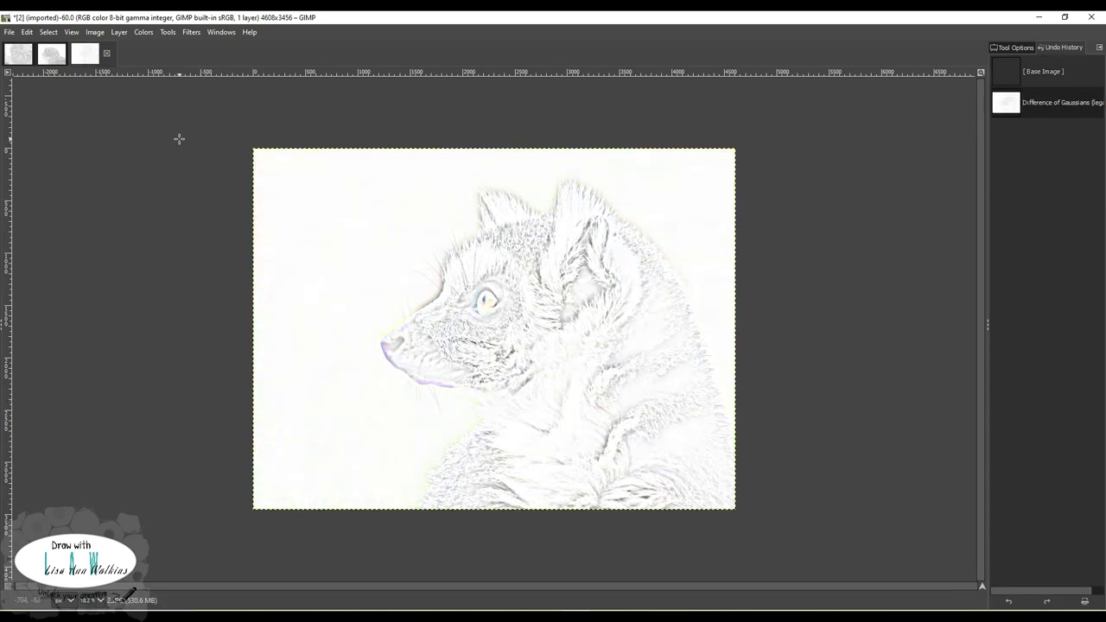
Step: Desaturate the lemur edge image using the Luminance mode
click(144, 33)
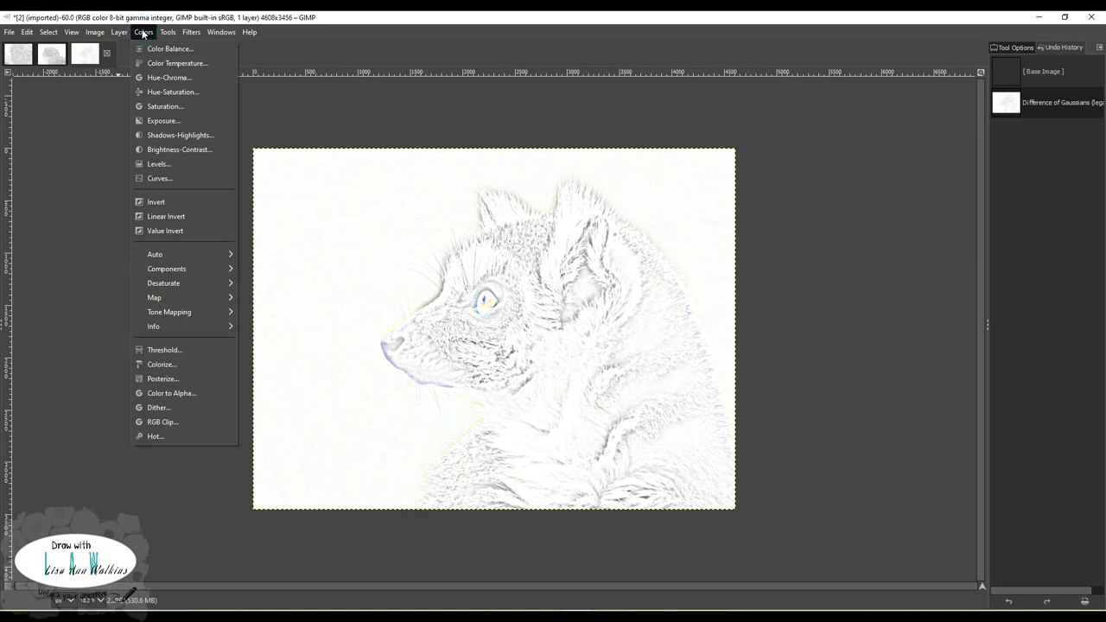
mouse_move(195, 284)
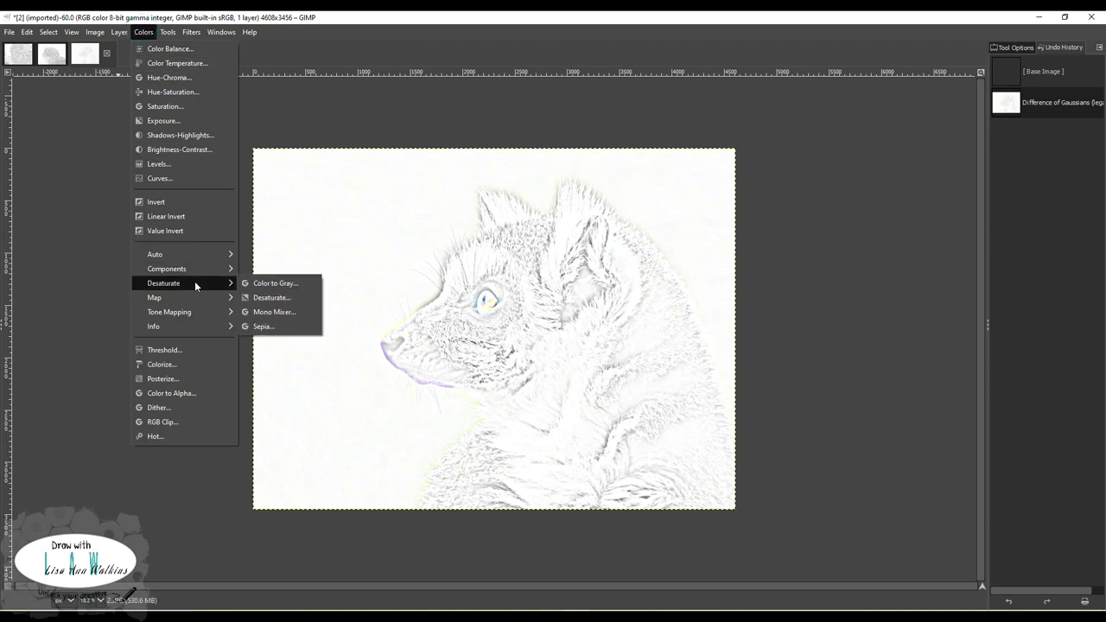
click(269, 299)
click(296, 372)
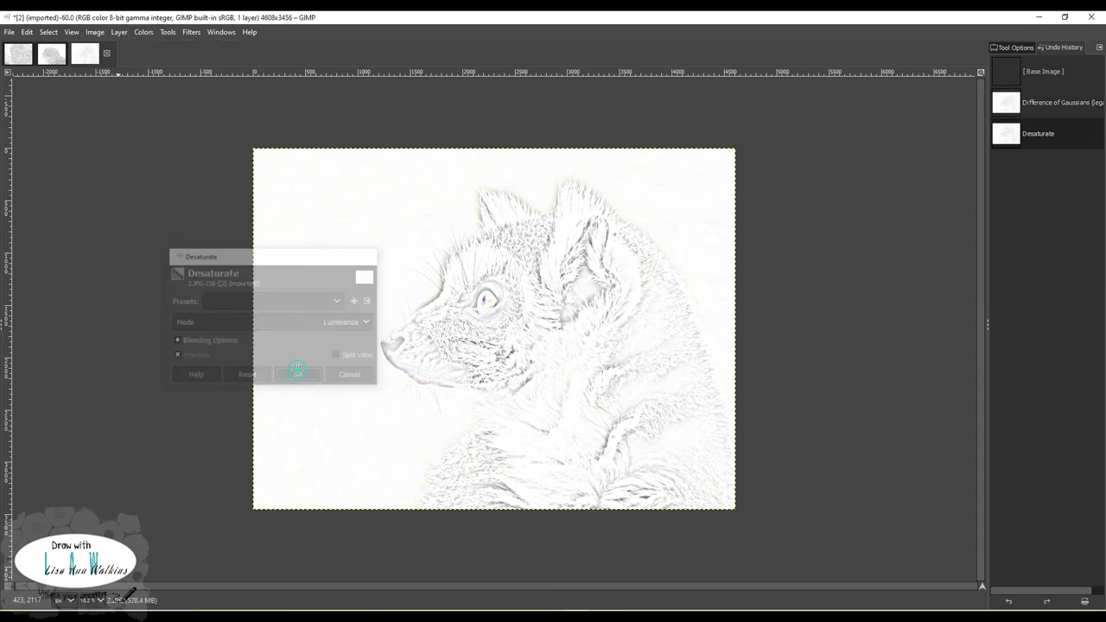
Step: Start a Brightness-Contrast adjustment on the lemur sketch with brightness -100 and contrast 119
click(144, 32)
click(179, 149)
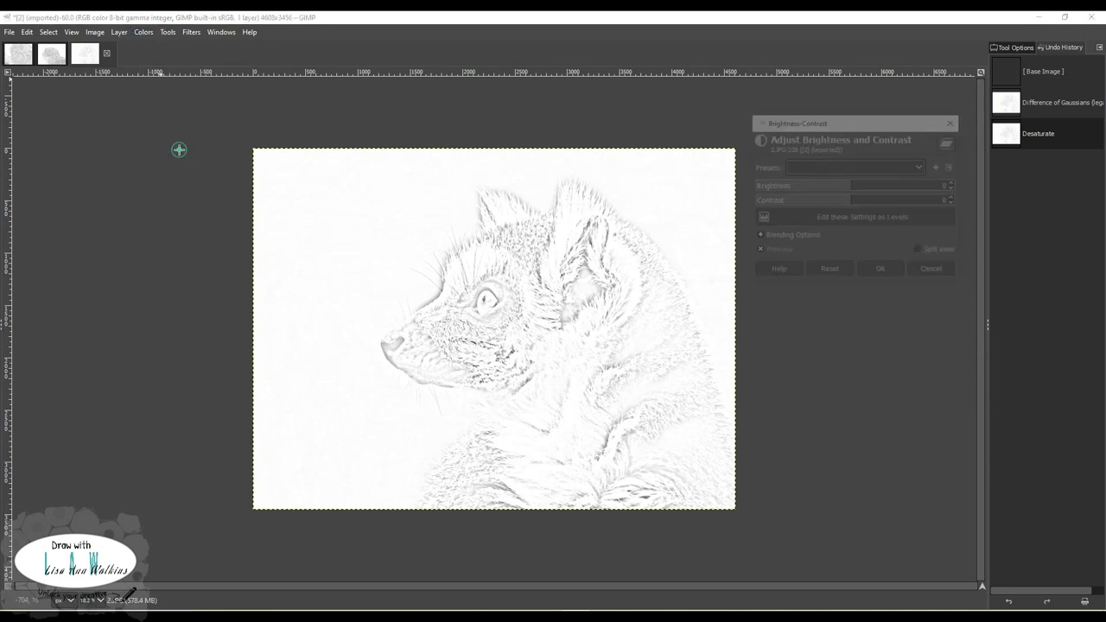
click(942, 184)
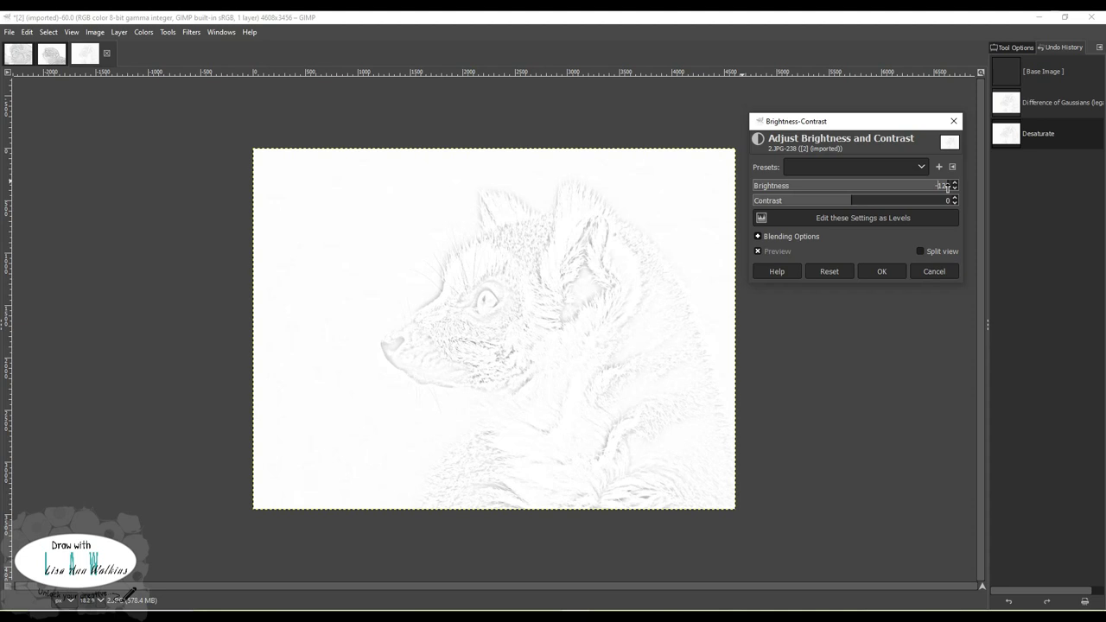
key(BackSpace)
click(945, 201)
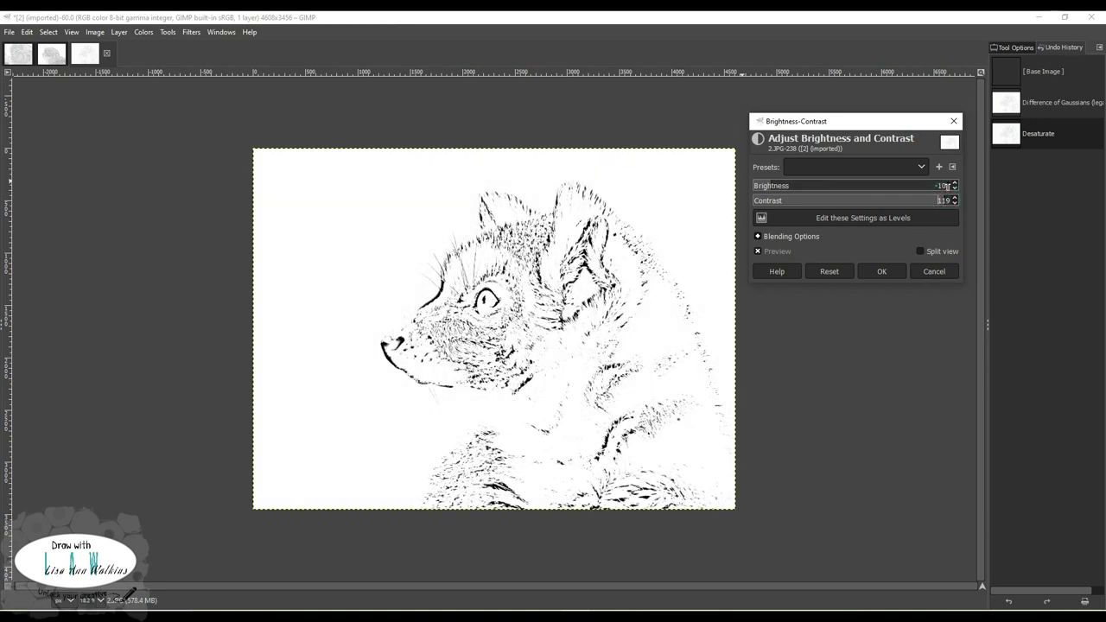
click(946, 185)
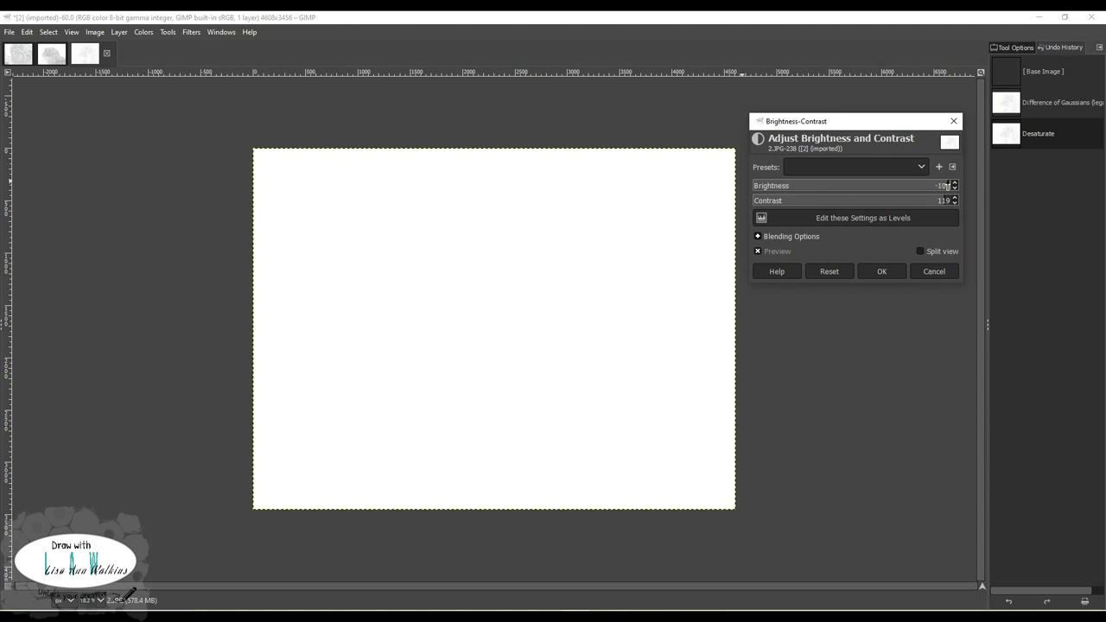
key(Return)
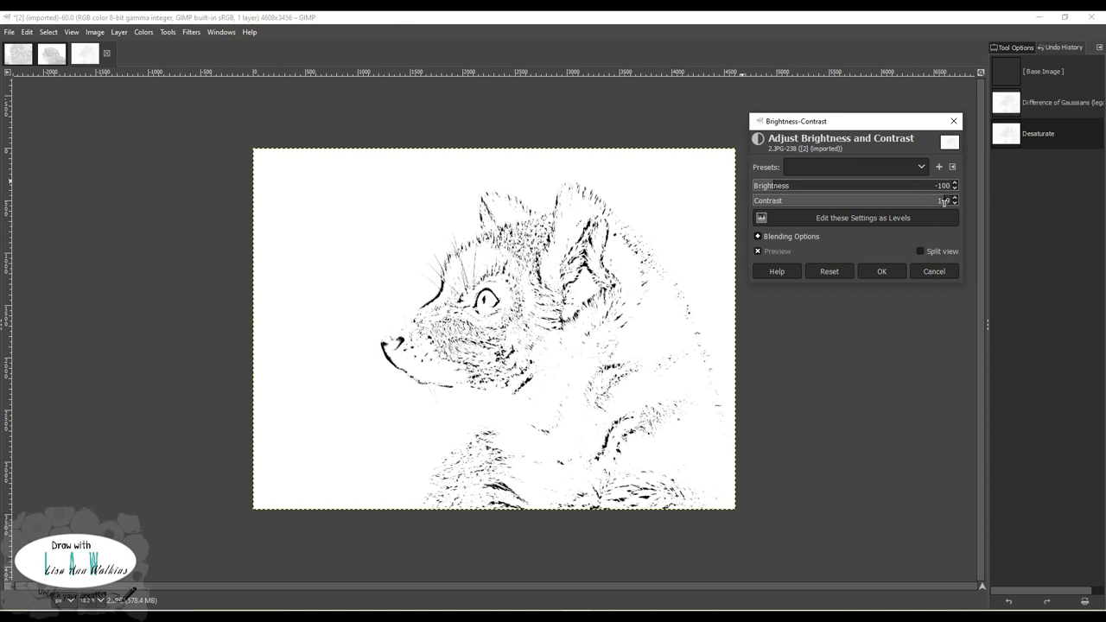
Step: Reduce the contrast of the lemur sketch's Brightness-Contrast adjustment to 95 and apply it
scroll(942, 201, down, 4)
click(934, 199)
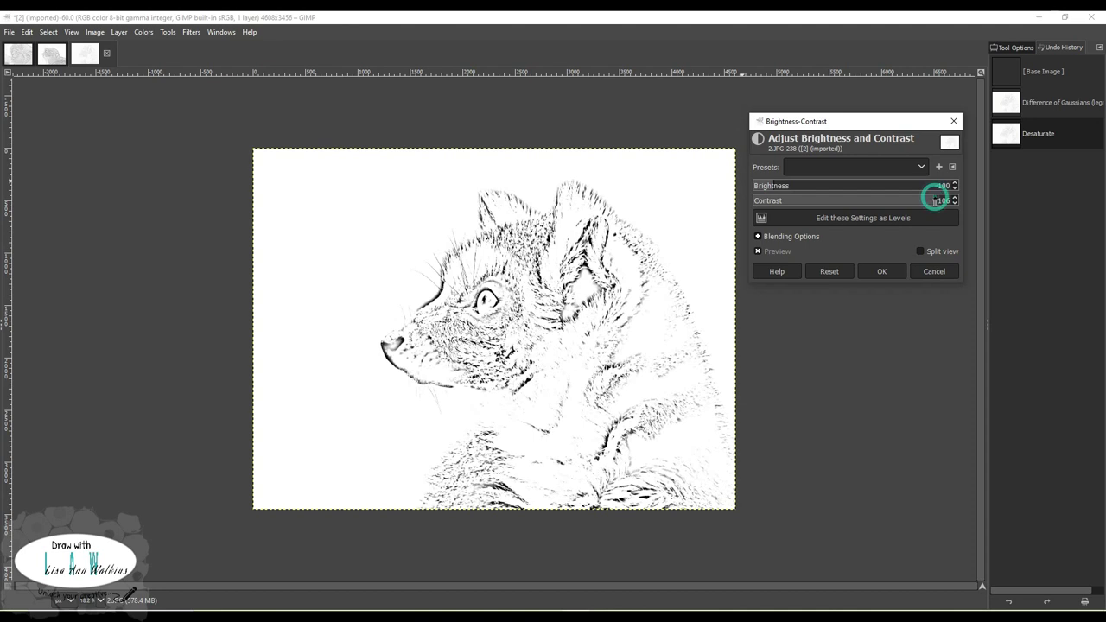
key(BackSpace)
text(5)
key(Return)
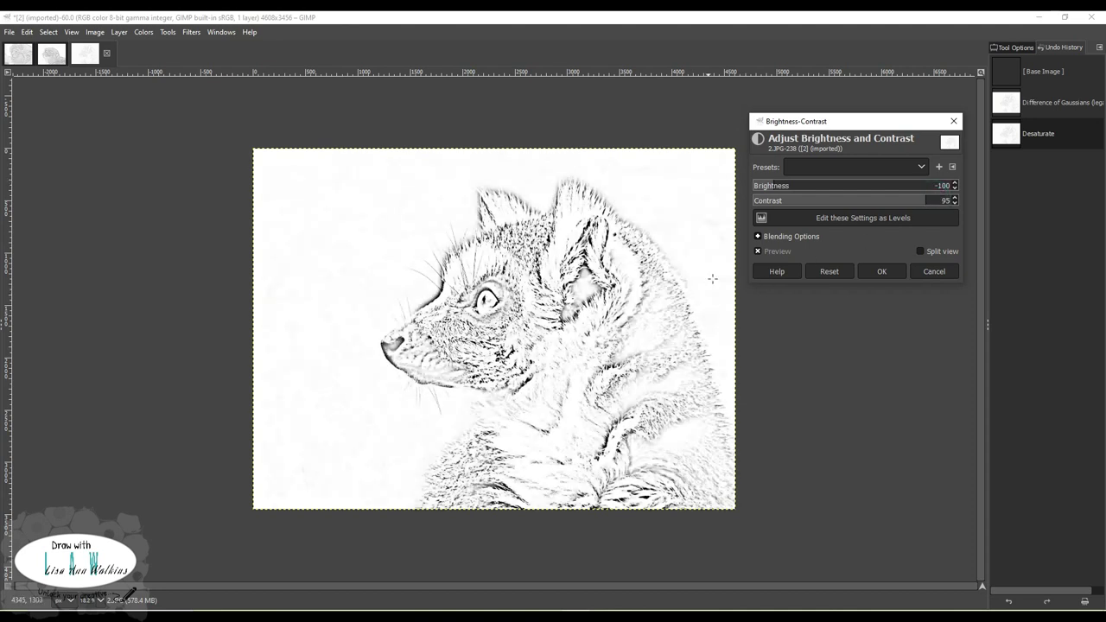
click(879, 271)
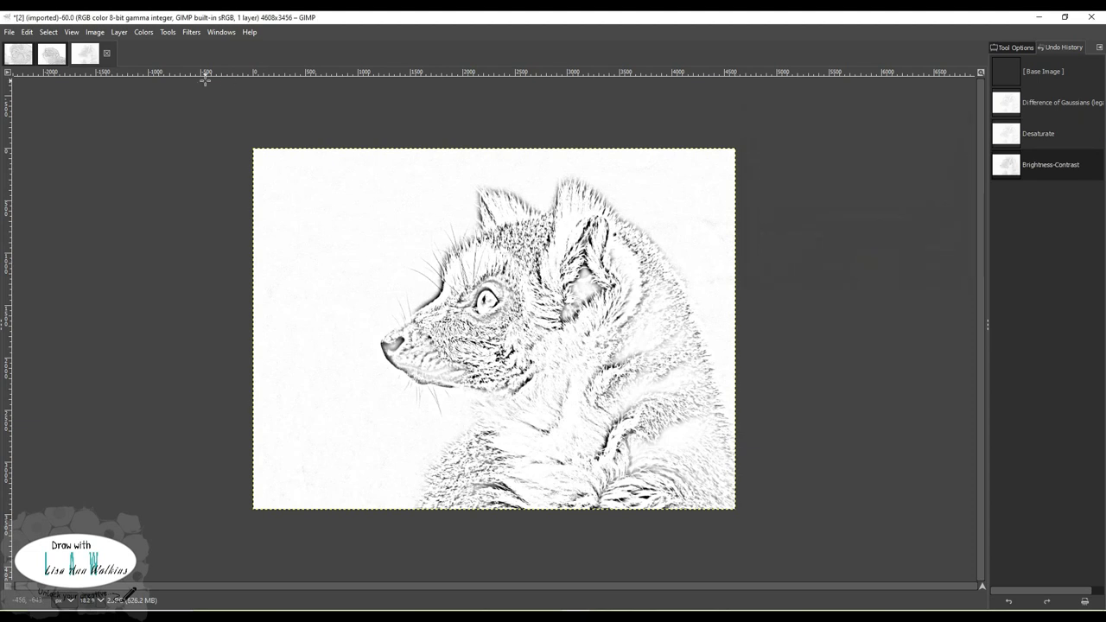
Step: Darken the lemur sketch with a Levels adjustment, setting the midtone input level of the Value channel to 0.30
click(142, 33)
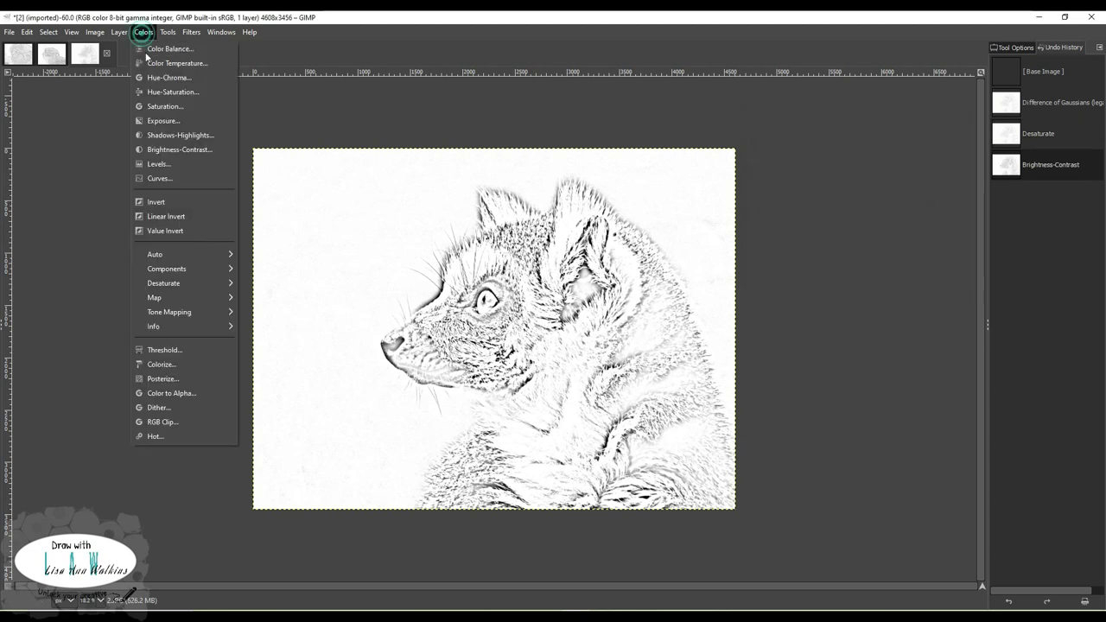
click(158, 164)
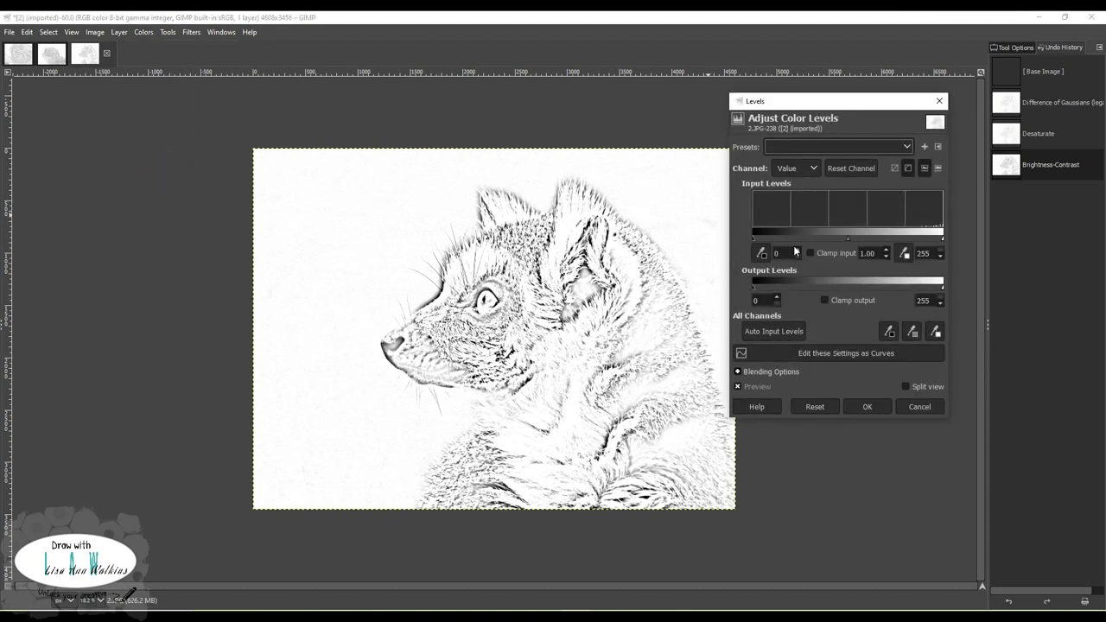
drag(846, 236, 897, 237)
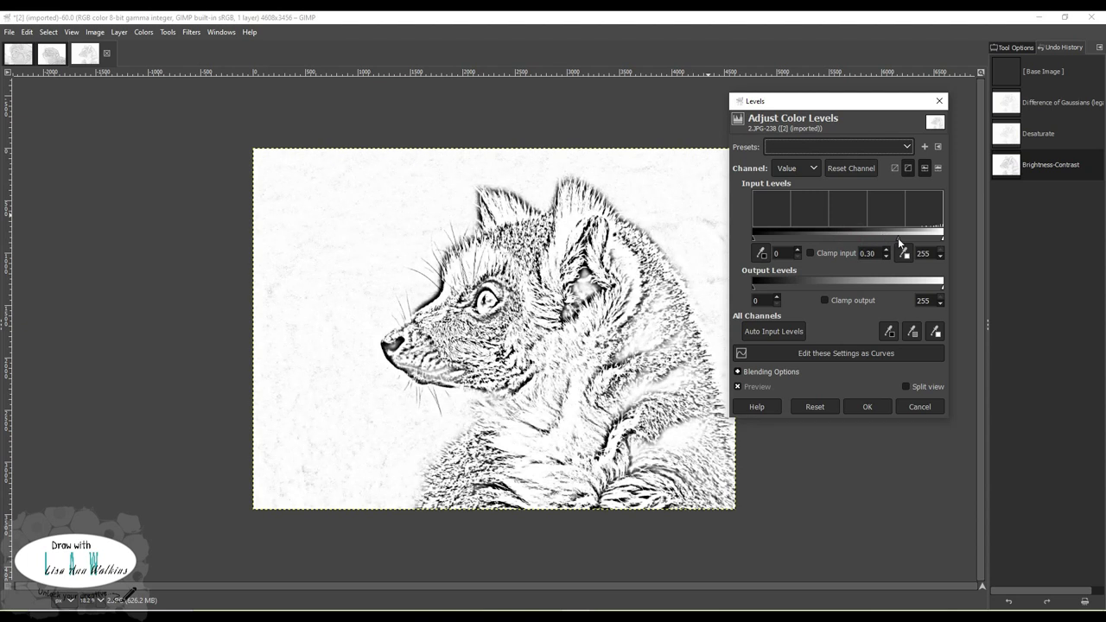
click(867, 406)
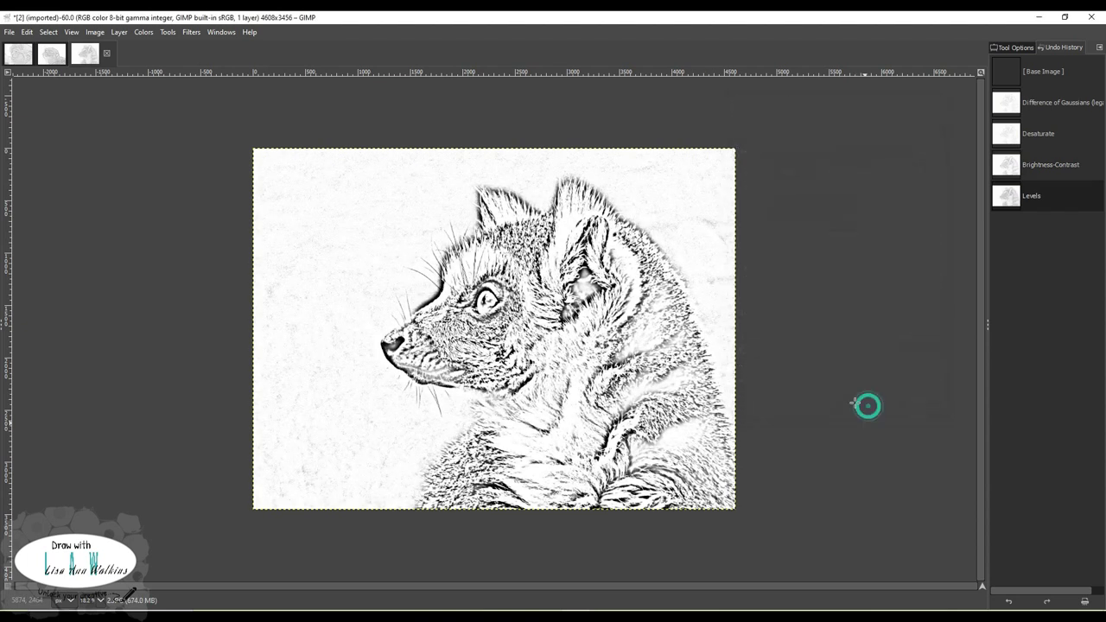
Step: Export the finished lemur sketch as the JPEG file 2lineart.JPG in the Gimp test folder
click(10, 32)
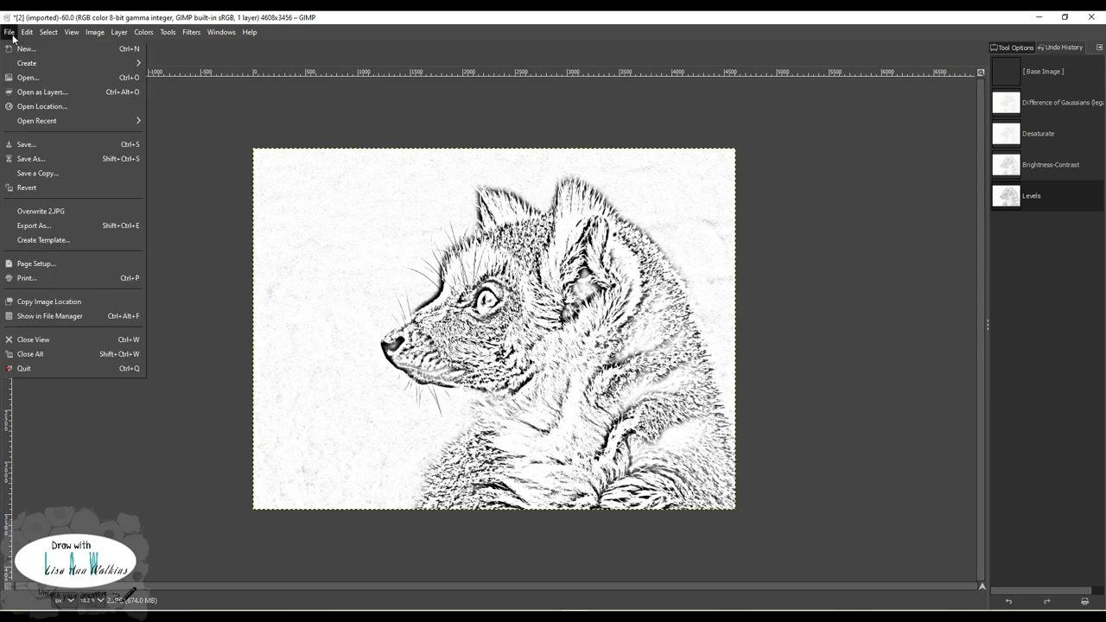
click(31, 225)
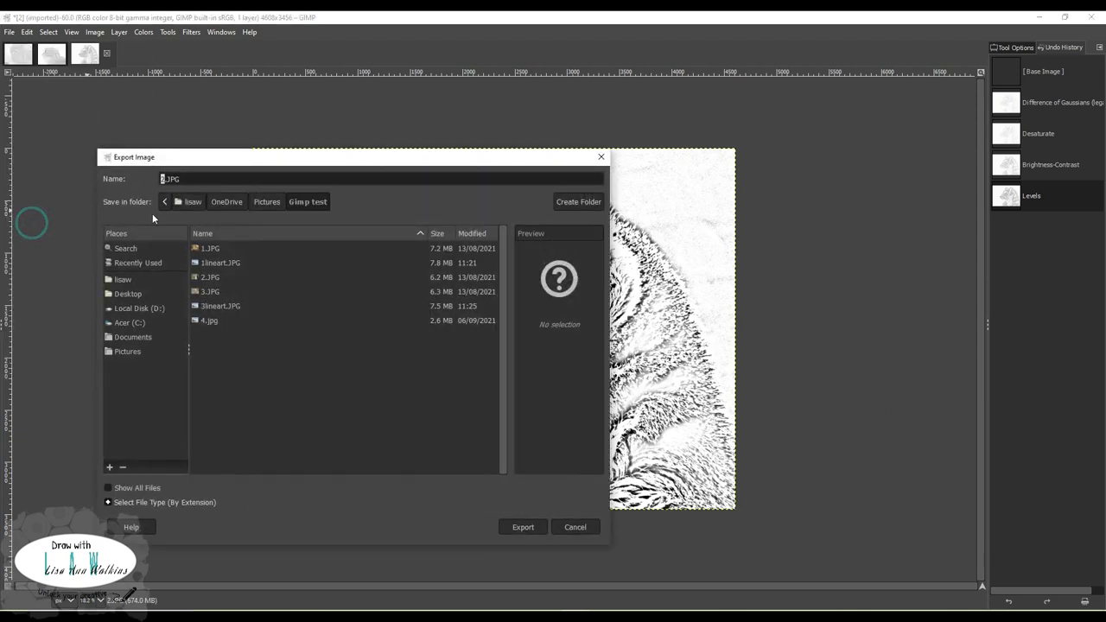
click(163, 179)
text(lineart)
click(534, 527)
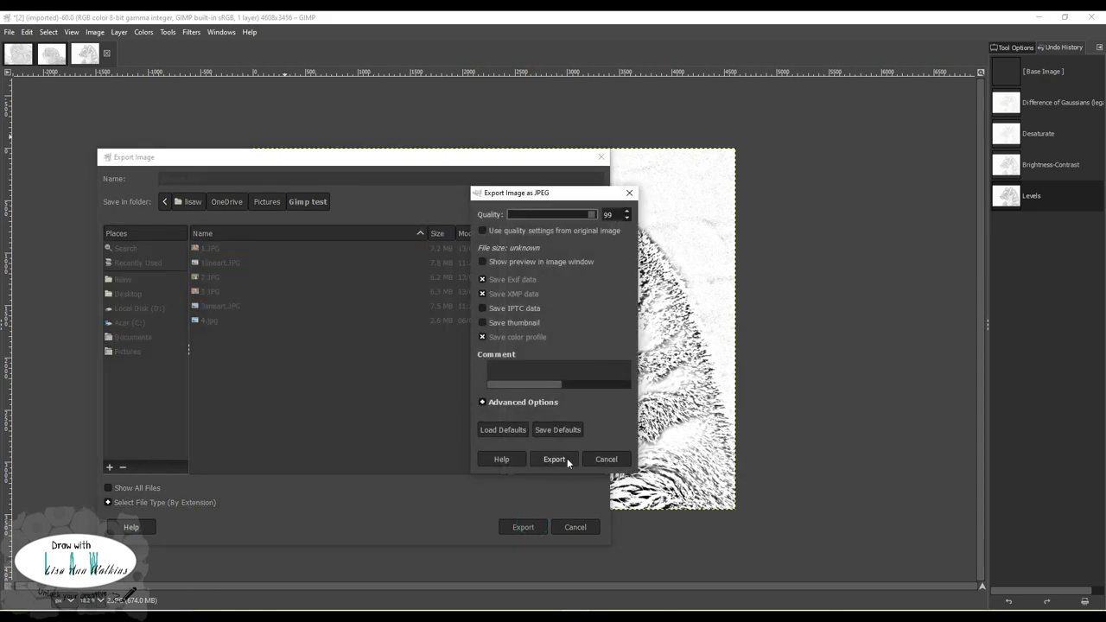
click(568, 459)
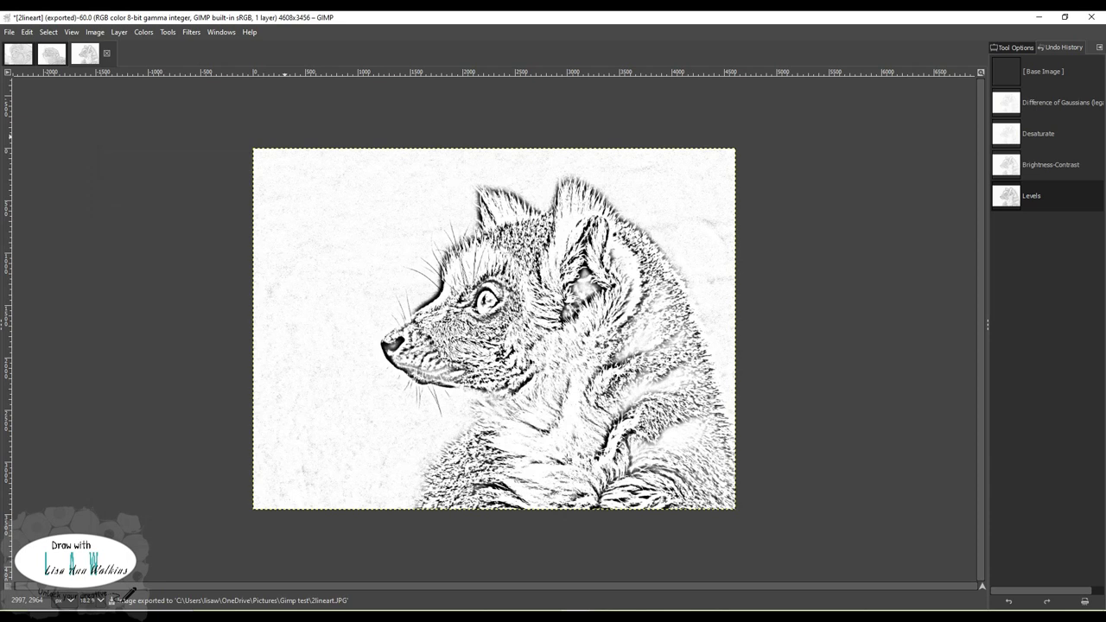